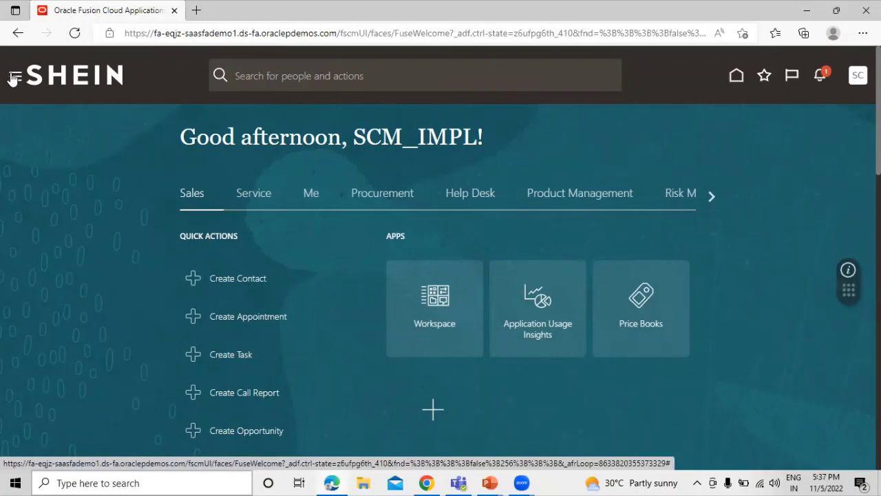
# - Open the Manage Work Orders page from the Work Execution area of Supply Chain Execution
pyautogui.click(14, 77)
pyautogui.scroll(-2, 172, 172)
pyautogui.scroll(-1, 216, 191)
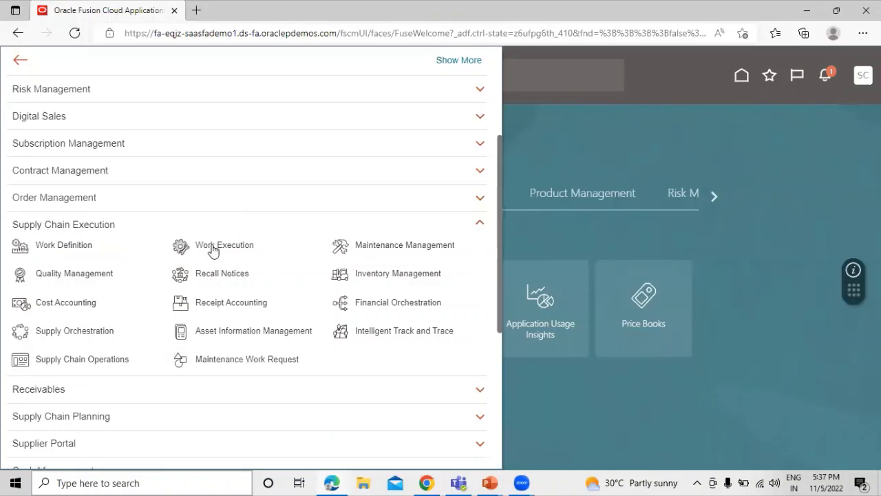
pyautogui.click(276, 234)
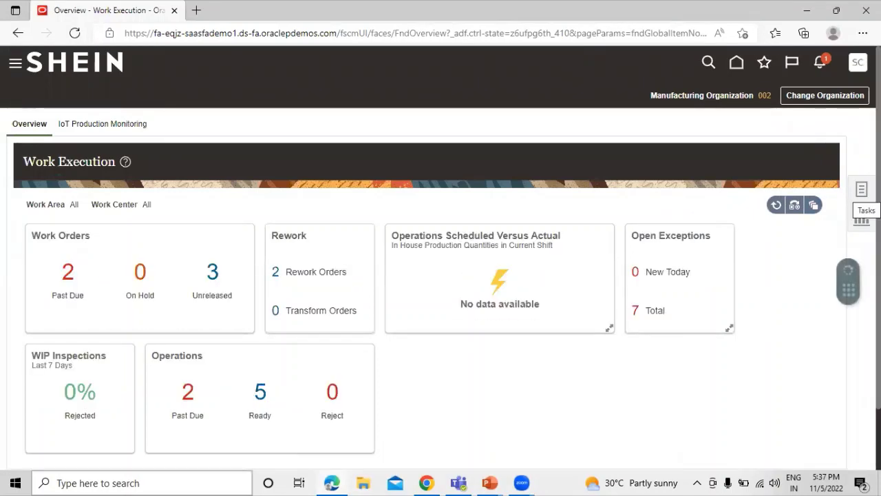
pyautogui.click(861, 188)
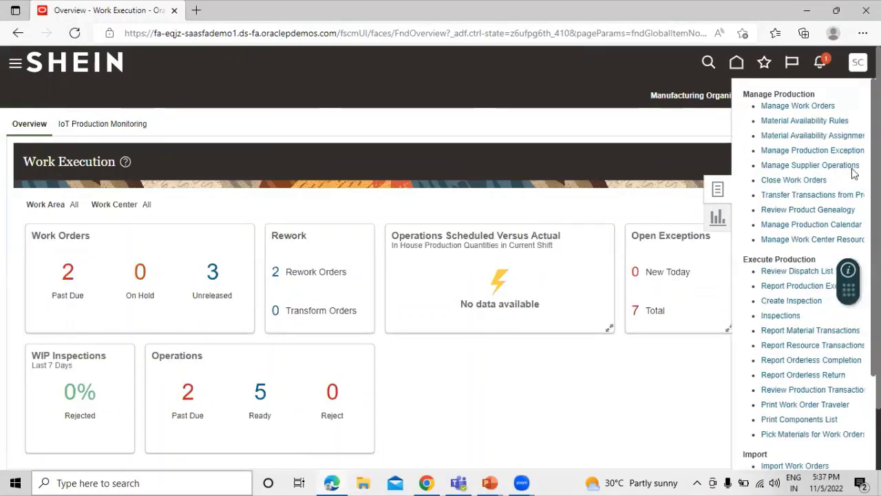
pyautogui.click(811, 105)
# - Start creating a rework work order and expand its form to show all fields
pyautogui.scroll(-1, 415, 251)
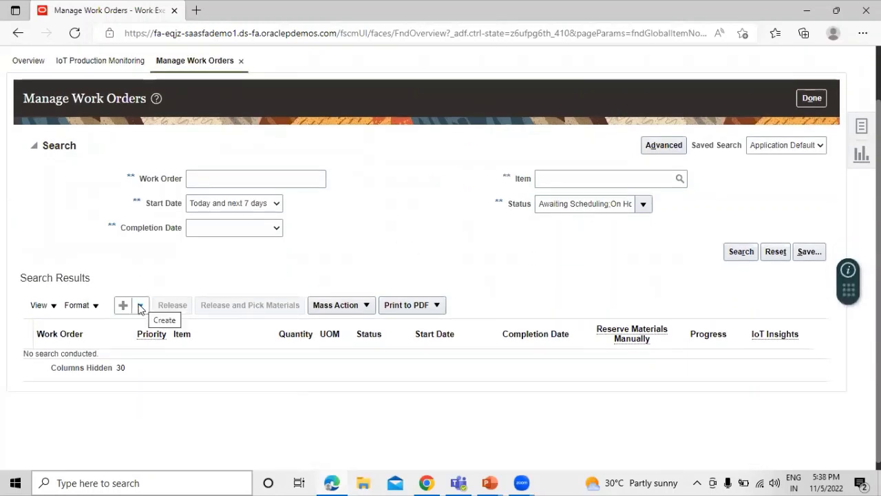
pyautogui.click(141, 306)
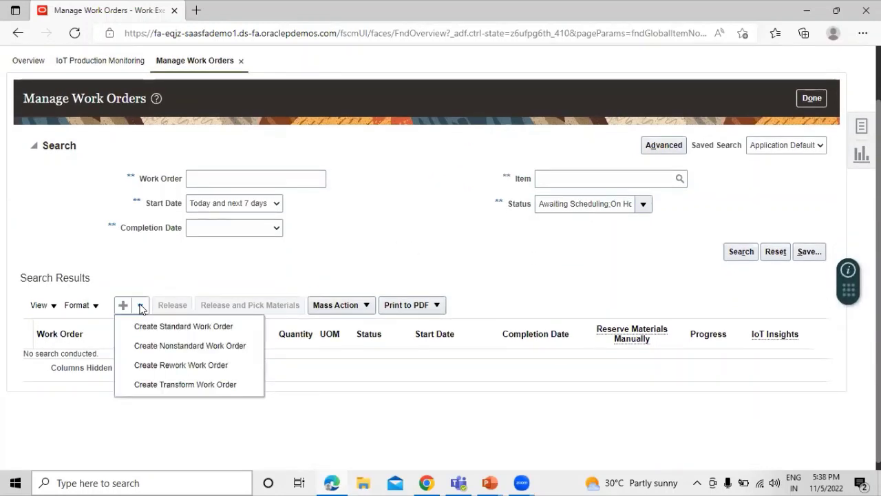
pyautogui.click(173, 365)
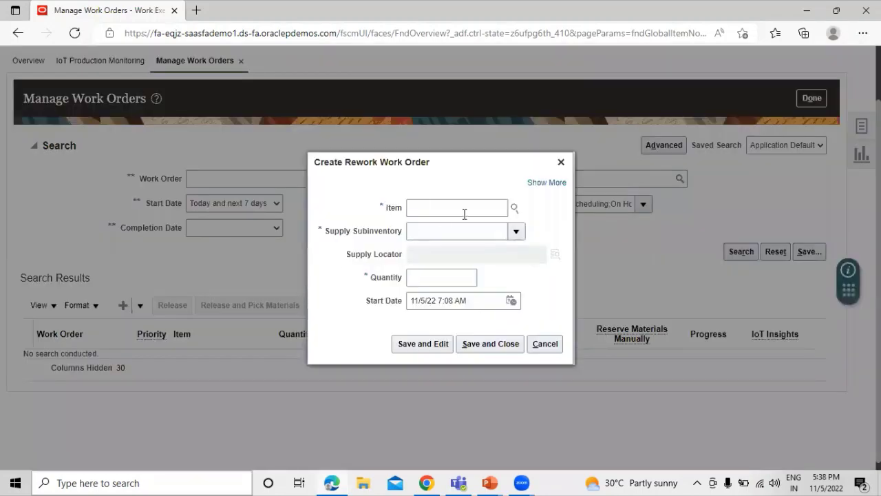
pyautogui.click(547, 182)
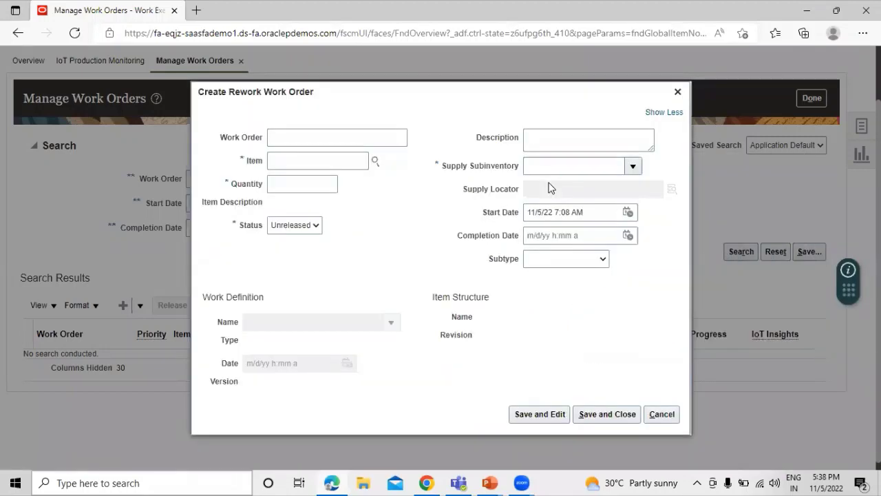
# - Search the items for "AS" and choose AS4751100 as the rework order's item
pyautogui.click(374, 161)
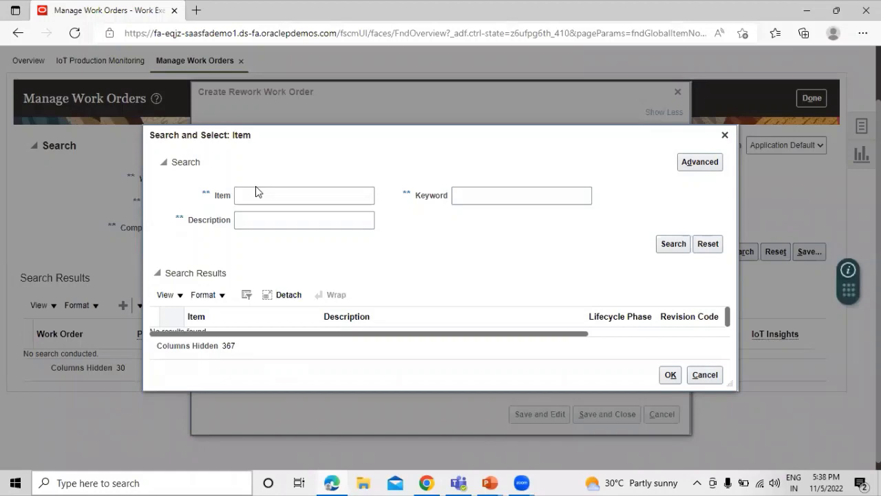
pyautogui.click(255, 196)
pyautogui.write('AS')
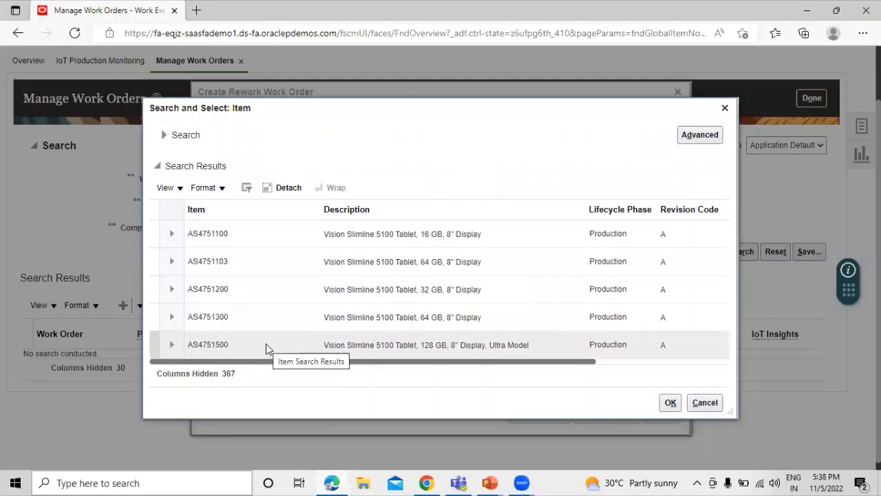
pyautogui.click(256, 235)
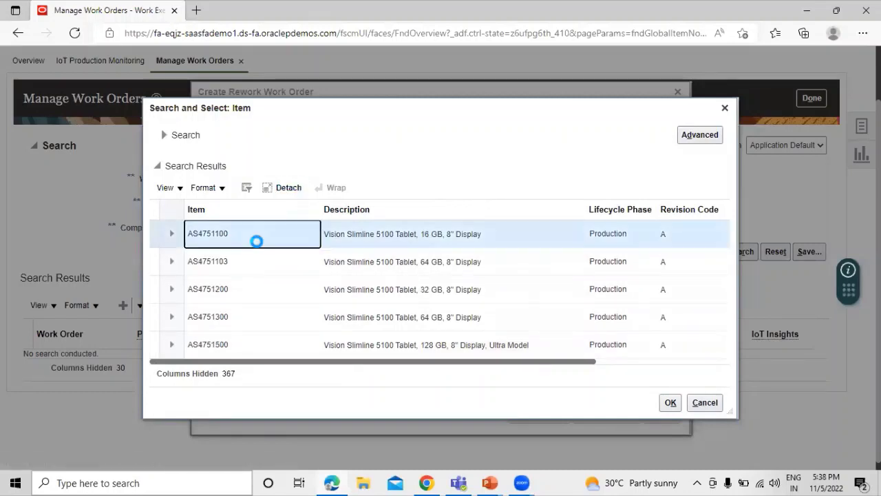
pyautogui.click(670, 404)
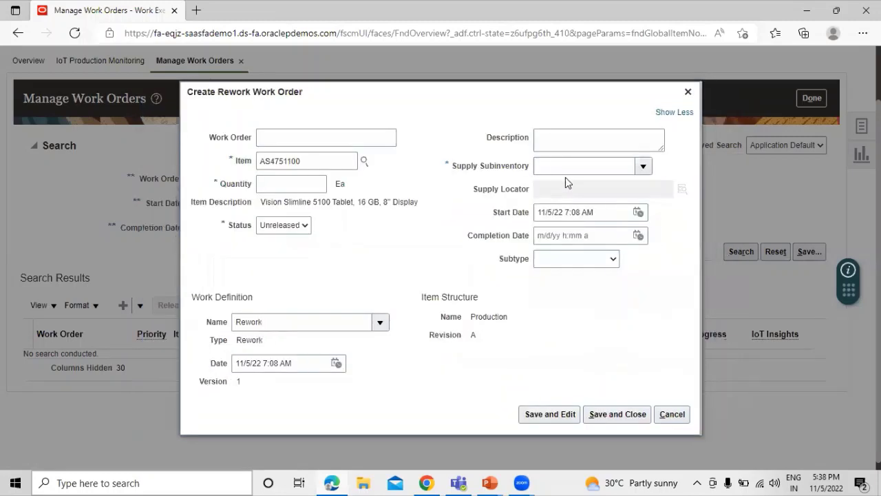
# - Set the rework order's quantity to 1 and check the status choices, leaving it at Unreleased
pyautogui.click(306, 183)
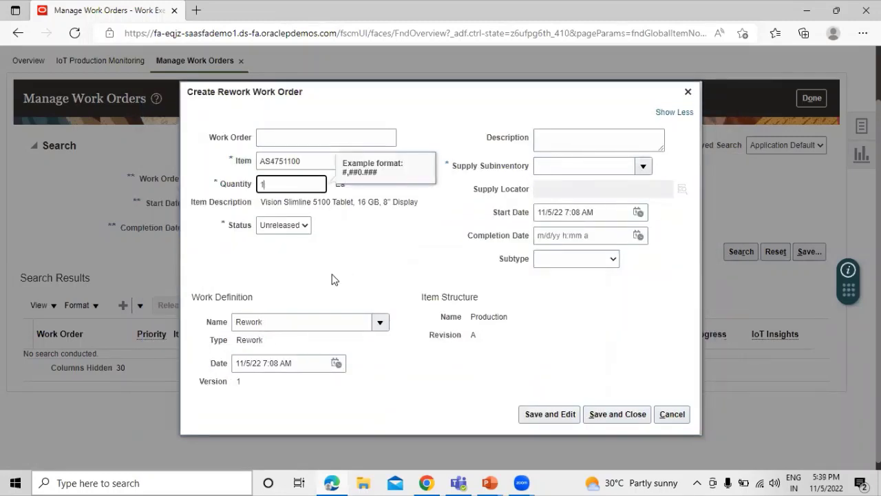
pyautogui.click(378, 250)
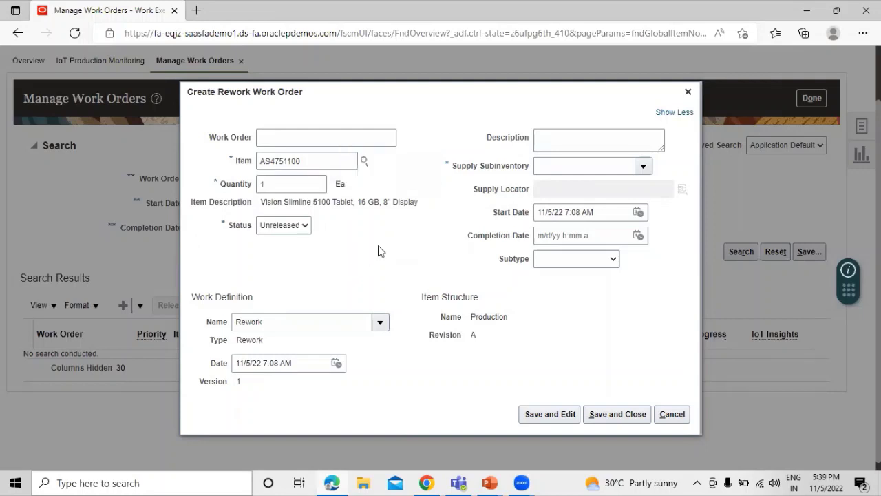
pyautogui.click(298, 226)
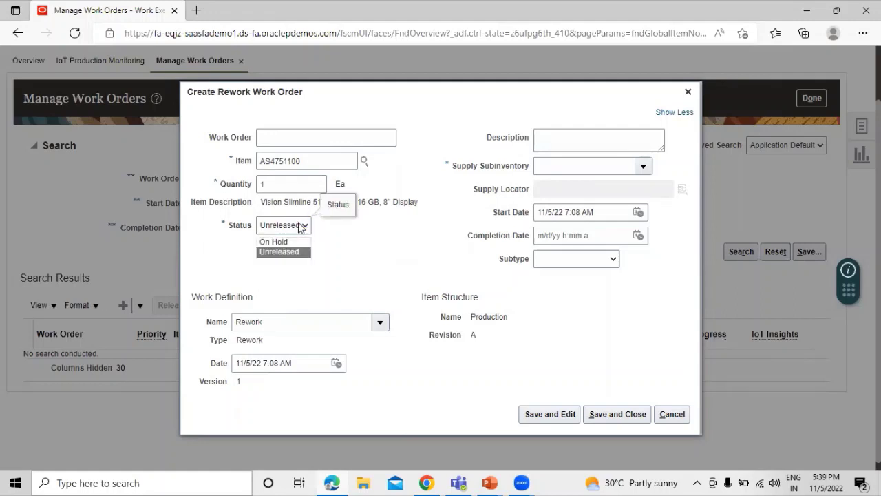
pyautogui.click(362, 239)
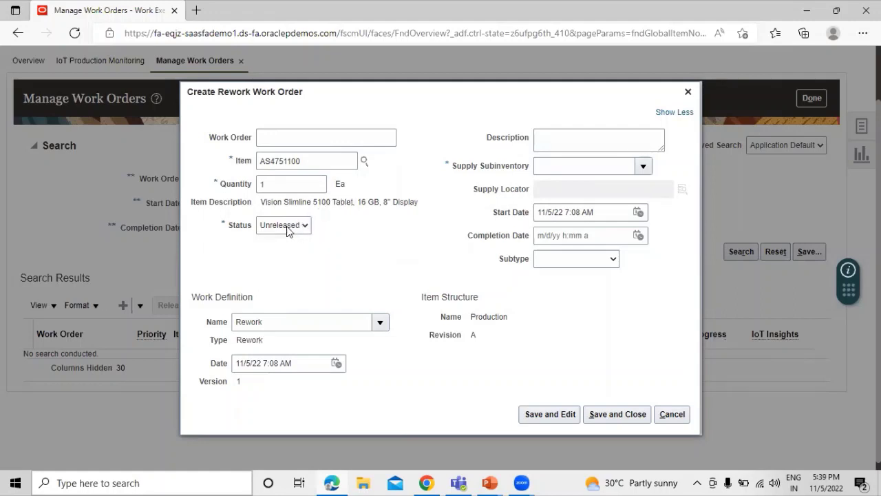
# - Enter REWORK DEMO as the description and choose Stores as the supply subinventory
pyautogui.click(577, 141)
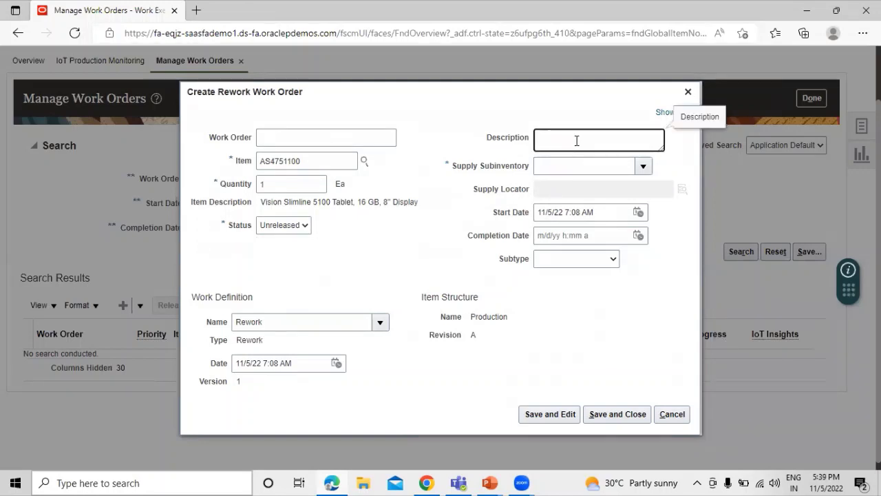
pyautogui.write('REWORK-DEMO')
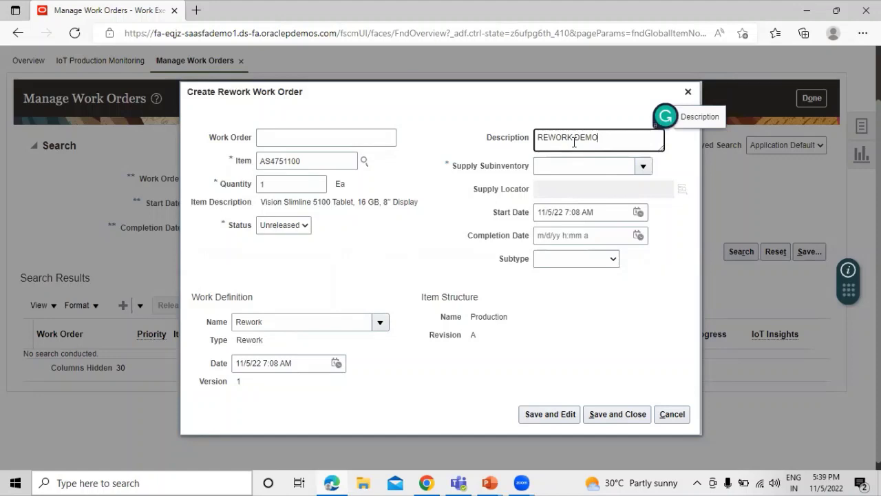
pyautogui.click(645, 167)
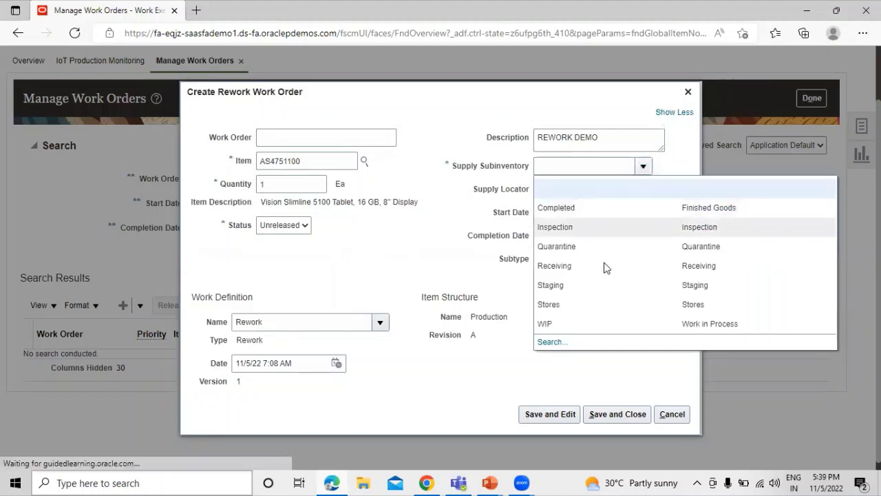
pyautogui.click(609, 307)
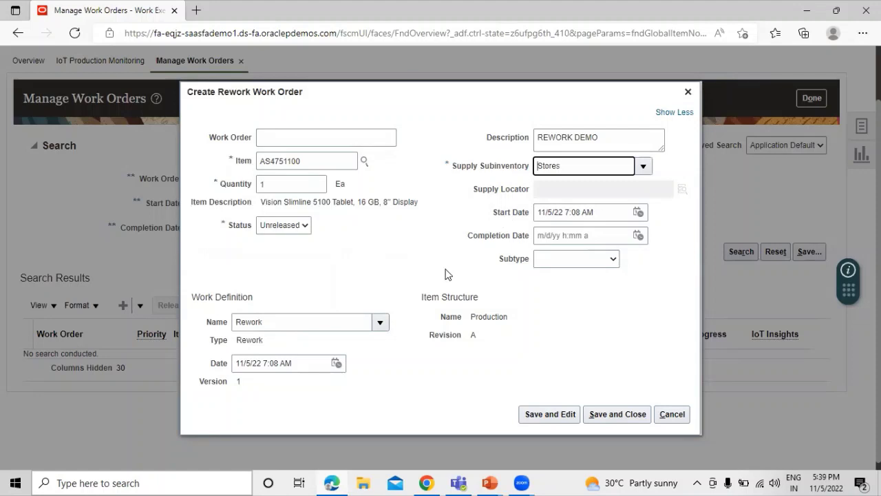
# - Check the subtype choices without selecting one, and save the rework order, opening it for editing
pyautogui.click(549, 265)
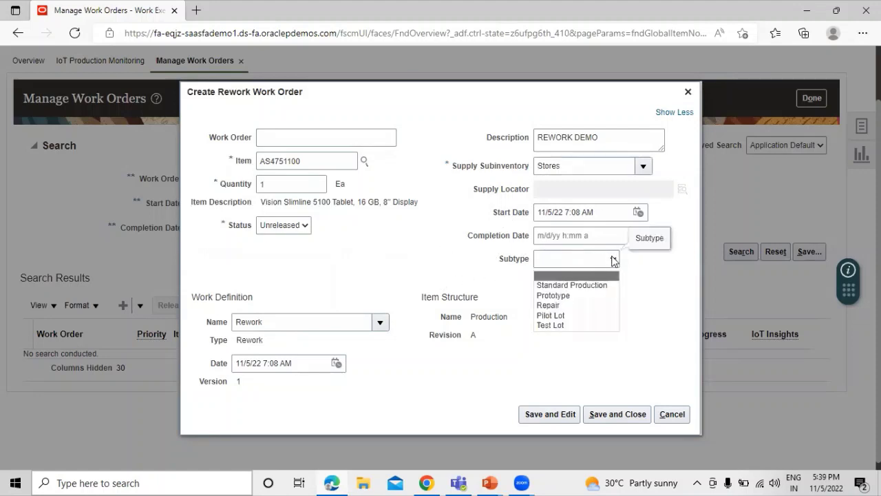
pyautogui.click(397, 268)
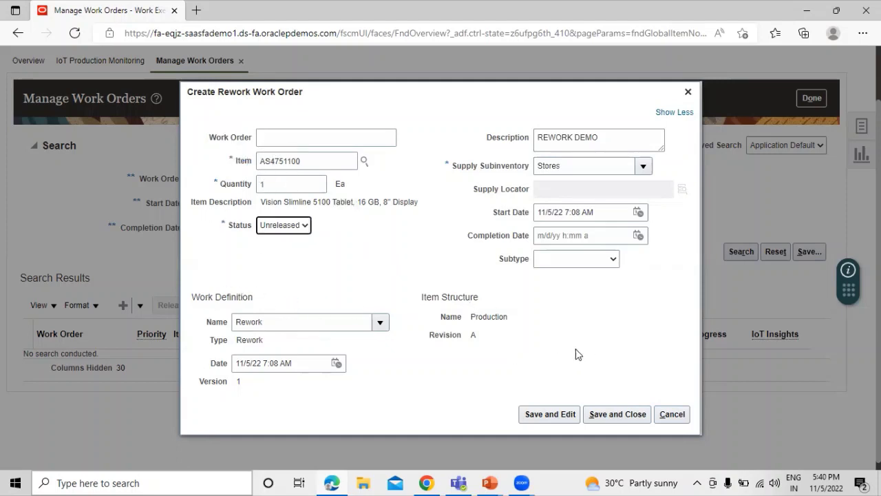
pyautogui.click(550, 414)
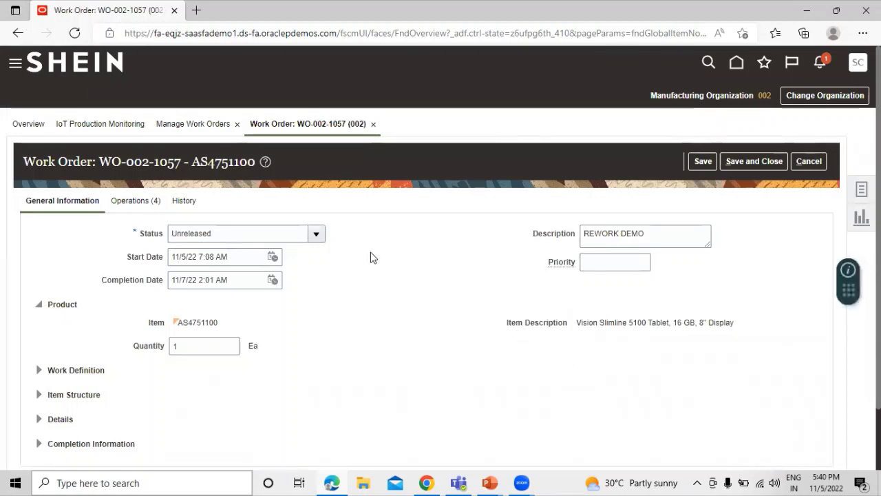
# - Expand and review the work order's Work Definition, Item Structure and Details sections in its general information
pyautogui.scroll(-2, 371, 256)
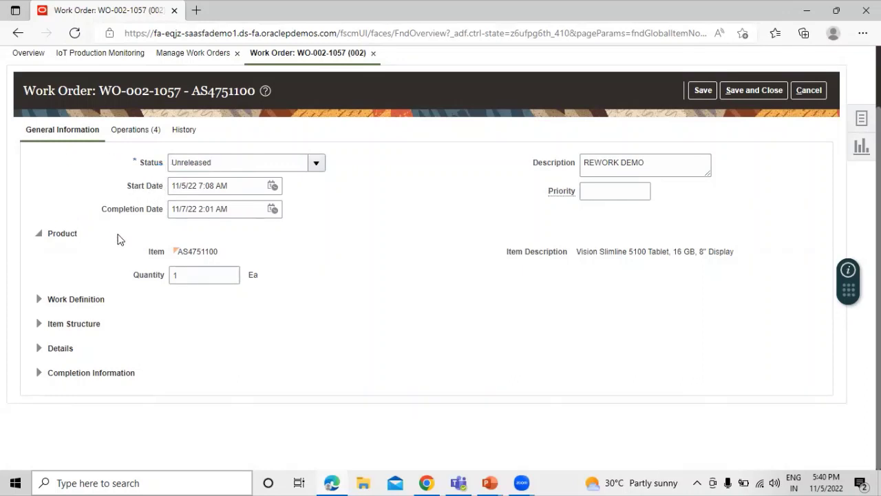
pyautogui.click(39, 299)
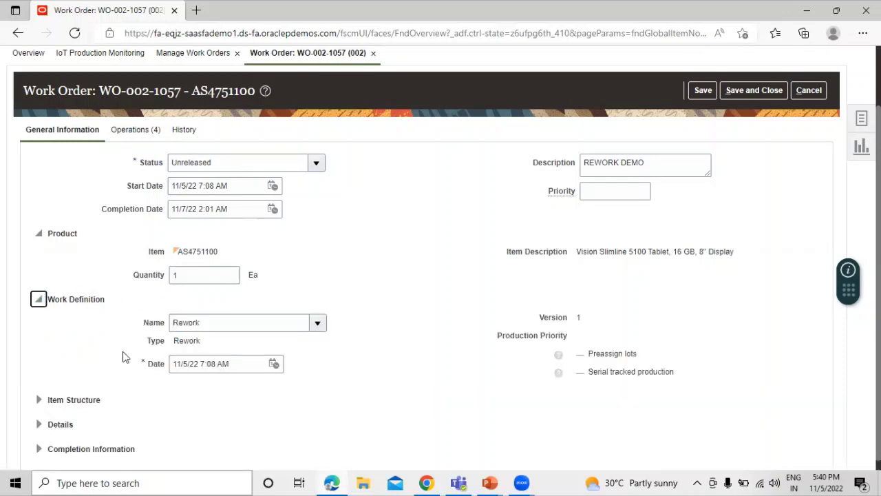
pyautogui.click(38, 400)
pyautogui.scroll(-2, 302, 331)
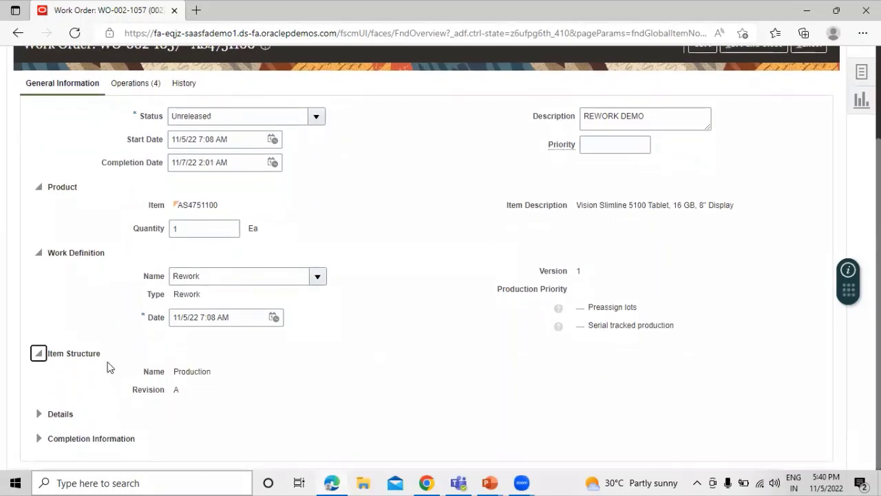
pyautogui.click(39, 413)
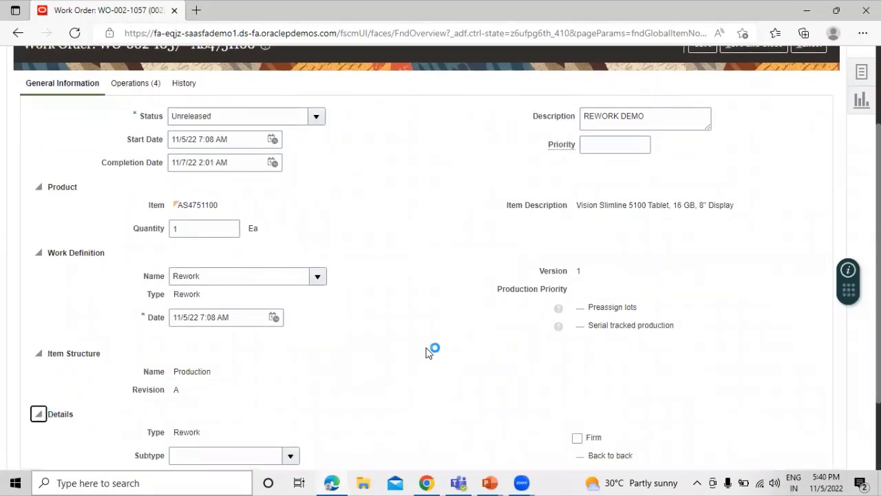
pyautogui.scroll(-3, 427, 351)
pyautogui.scroll(4, 427, 352)
pyautogui.scroll(-4, 376, 328)
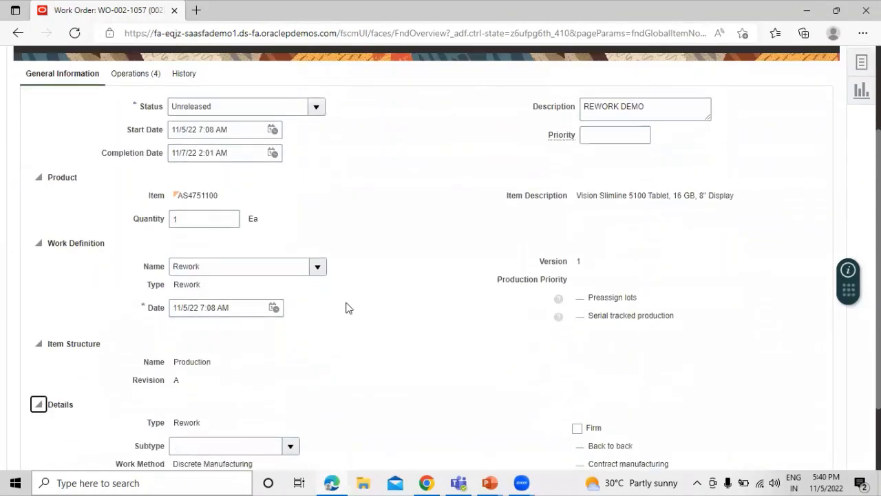
pyautogui.scroll(4, 346, 308)
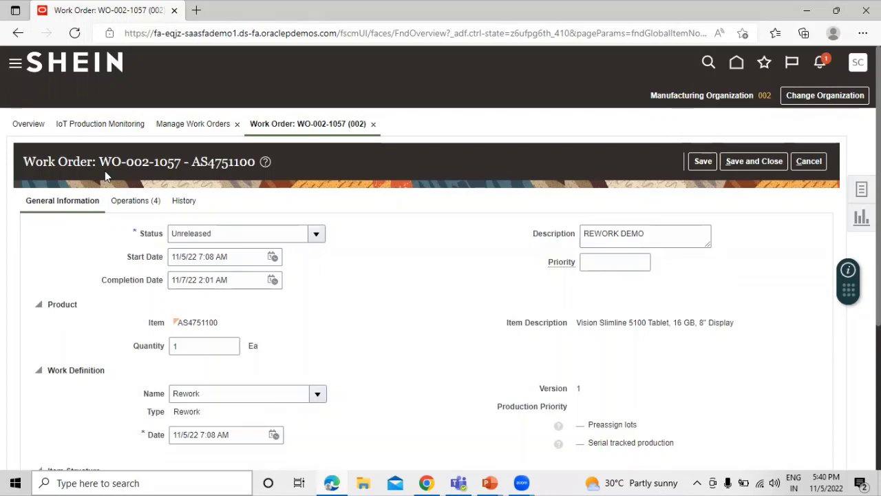
# - Review the work order's operations along with their dates, work centers, items and resources
pyautogui.click(131, 200)
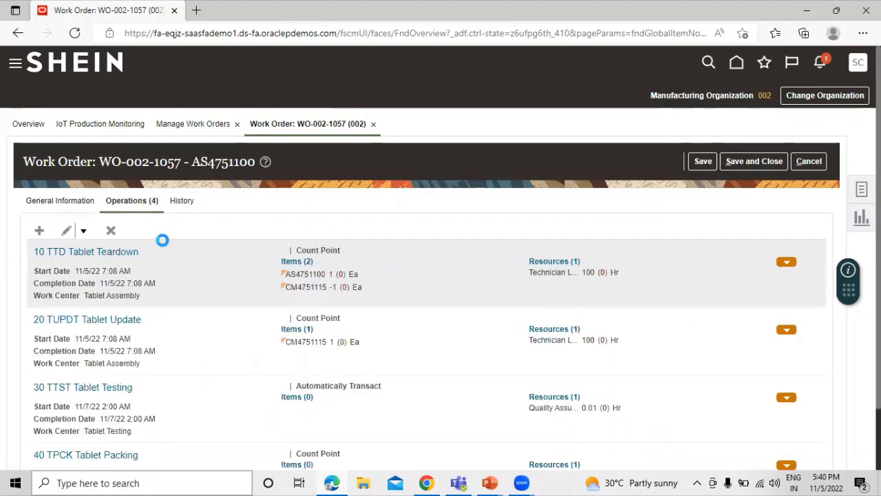
pyautogui.scroll(-1, 161, 234)
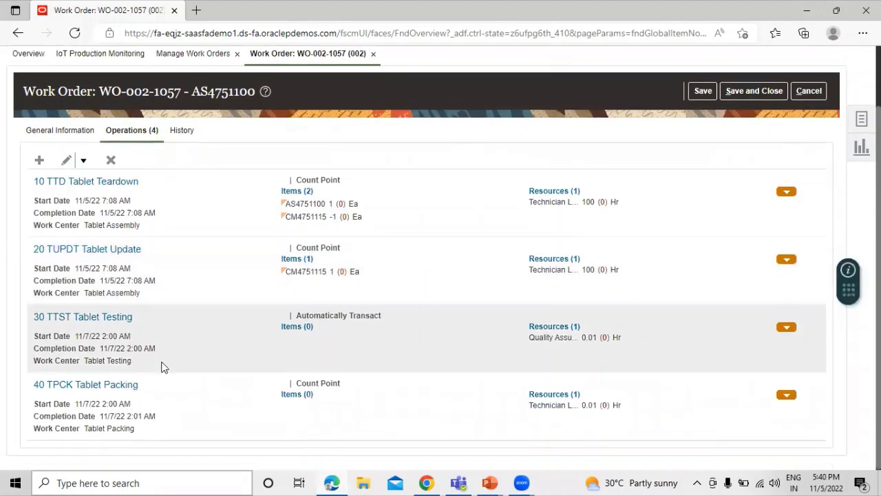
pyautogui.scroll(1, 123, 279)
pyautogui.scroll(-1, 174, 245)
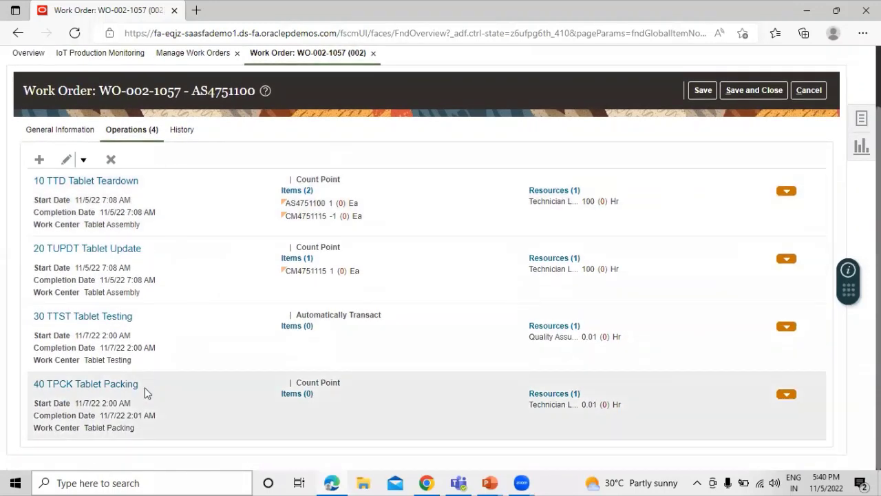
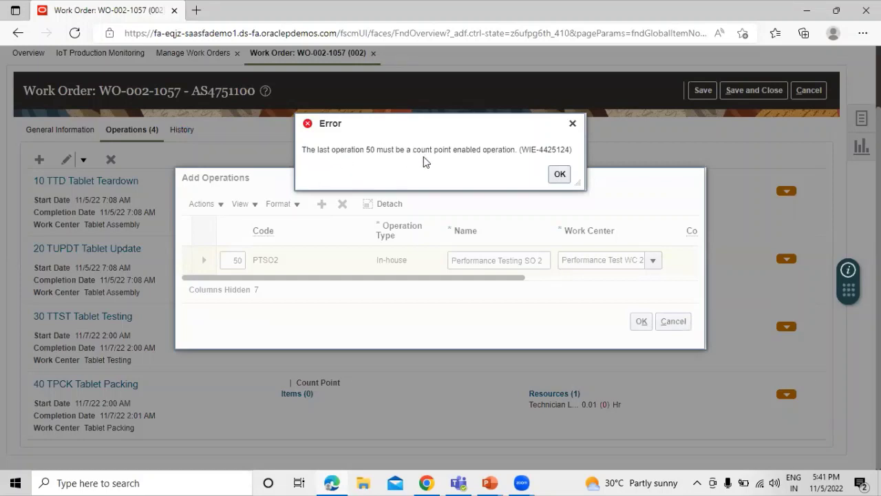
# - Enable Count Point for the new operation 50 PTSO2 and add it to the work order
pyautogui.click(560, 175)
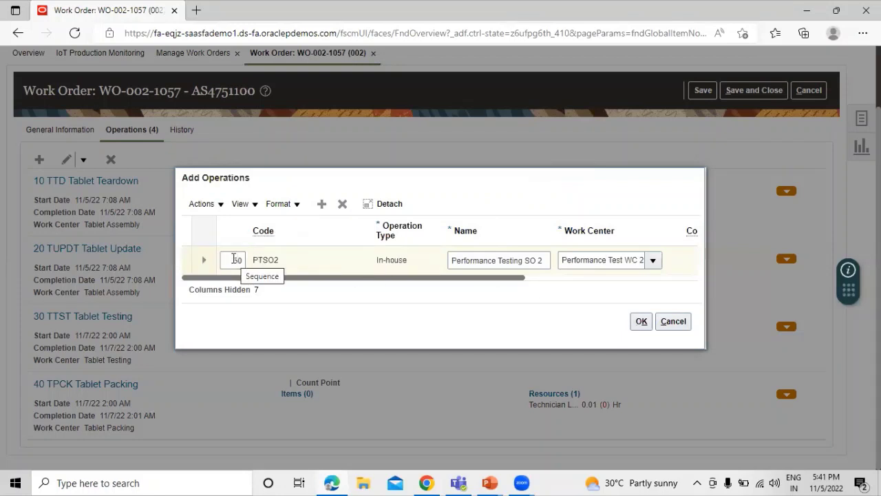
pyautogui.click(641, 321)
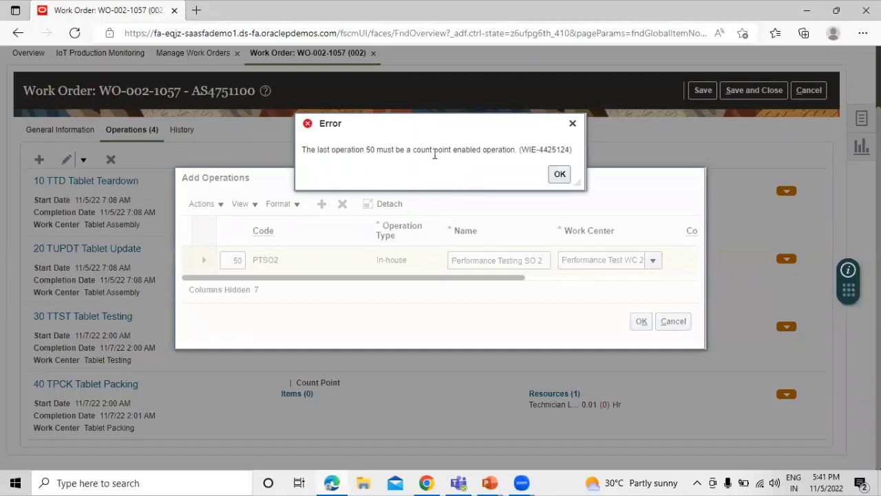
pyautogui.click(560, 175)
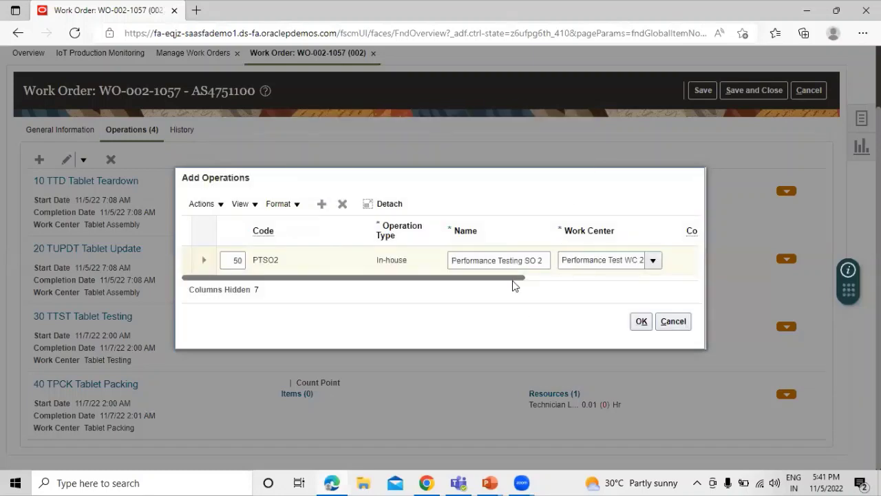
pyautogui.moveTo(513, 283); pyautogui.dragTo(627, 278)
pyautogui.click(541, 260)
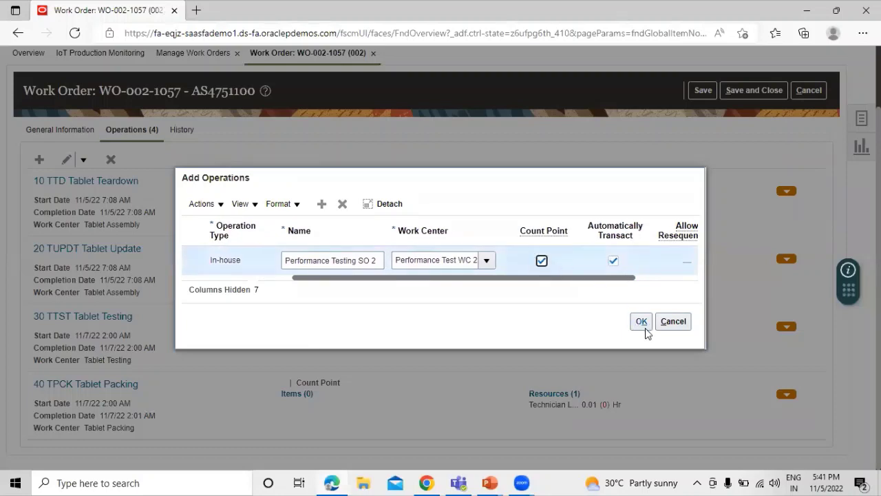
pyautogui.click(641, 322)
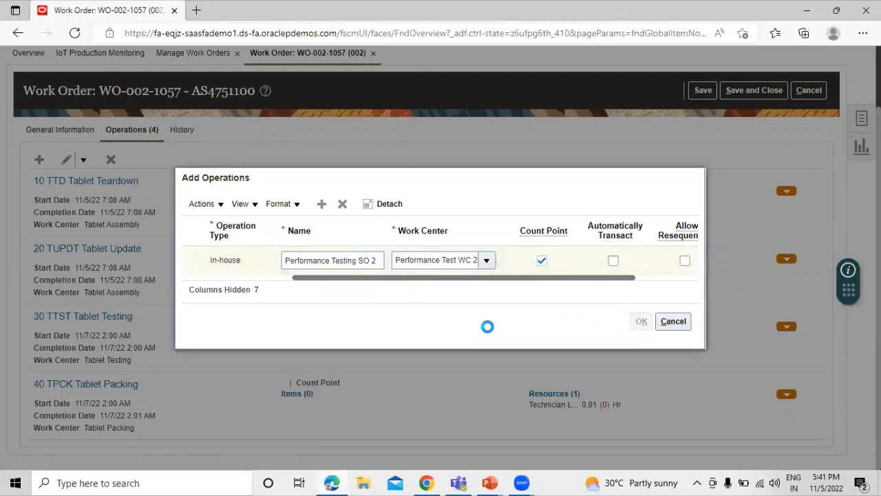
# - Review the work order's operations list and the quantities, supply types and supply subinventories of operation 10 Tablet Teardown's items
pyautogui.scroll(-1, 194, 249)
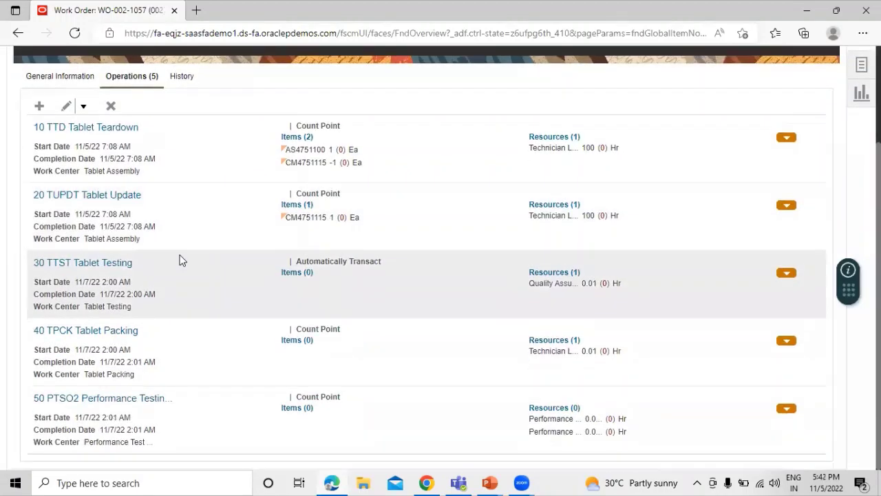
pyautogui.scroll(2, 179, 258)
pyautogui.scroll(-2, 57, 199)
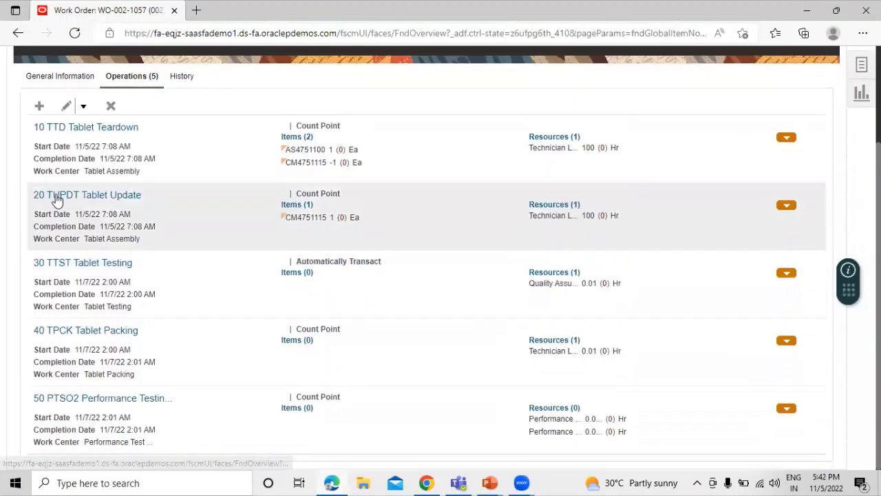
pyautogui.scroll(2, 57, 199)
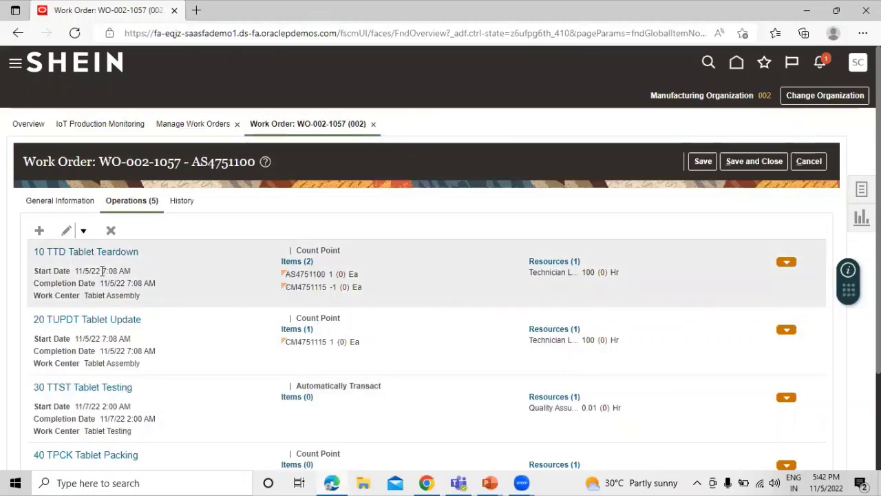
pyautogui.scroll(-2, 212, 348)
pyautogui.click(303, 261)
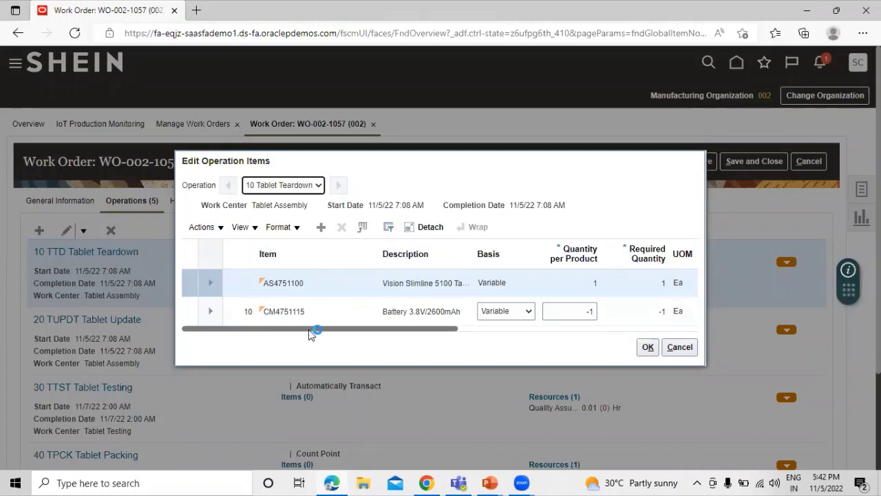
pyautogui.moveTo(309, 334)
pyautogui.mouseDown()
pyautogui.moveTo(571, 336)
pyautogui.moveTo(306, 342)
pyautogui.mouseUp()
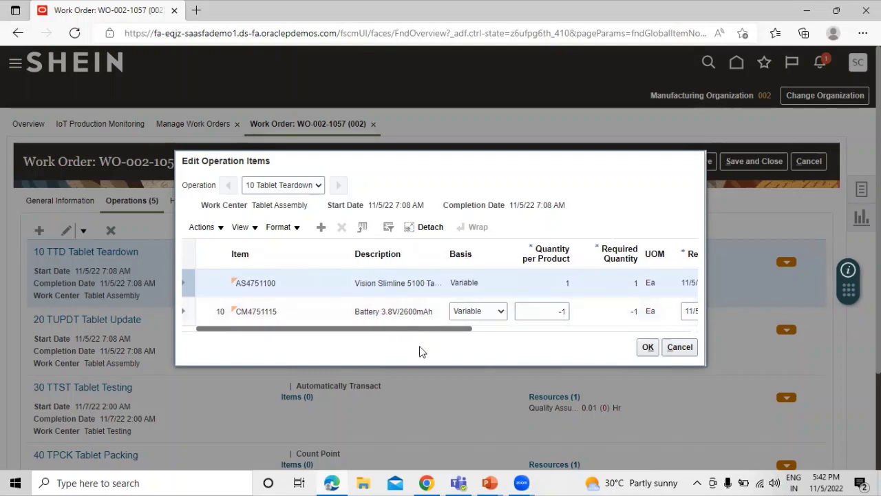
pyautogui.moveTo(457, 333); pyautogui.dragTo(514, 329)
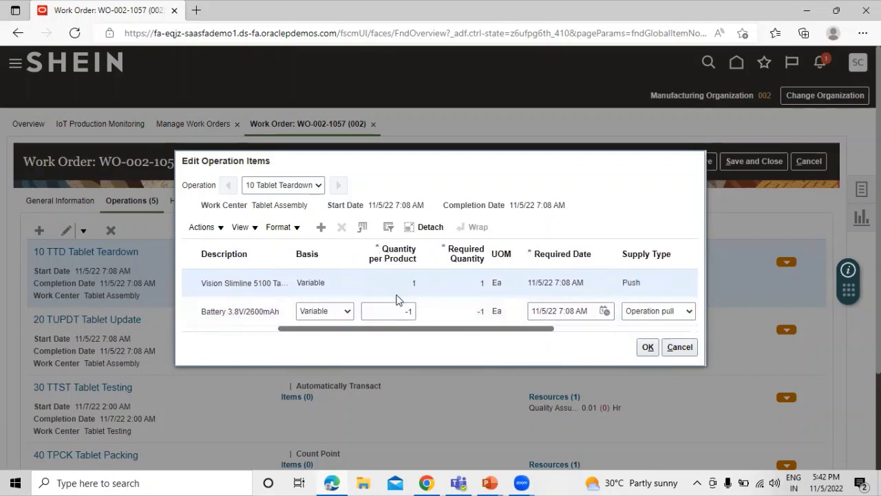
pyautogui.moveTo(395, 299); pyautogui.dragTo(687, 337)
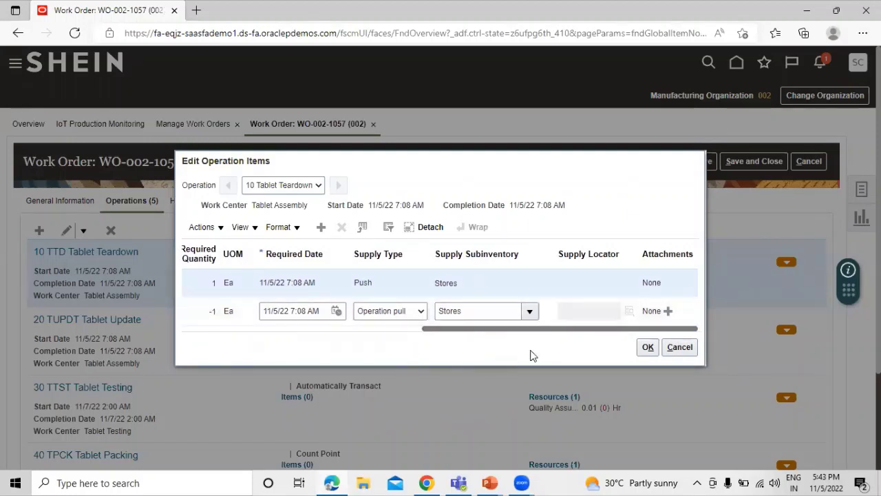
pyautogui.click(648, 347)
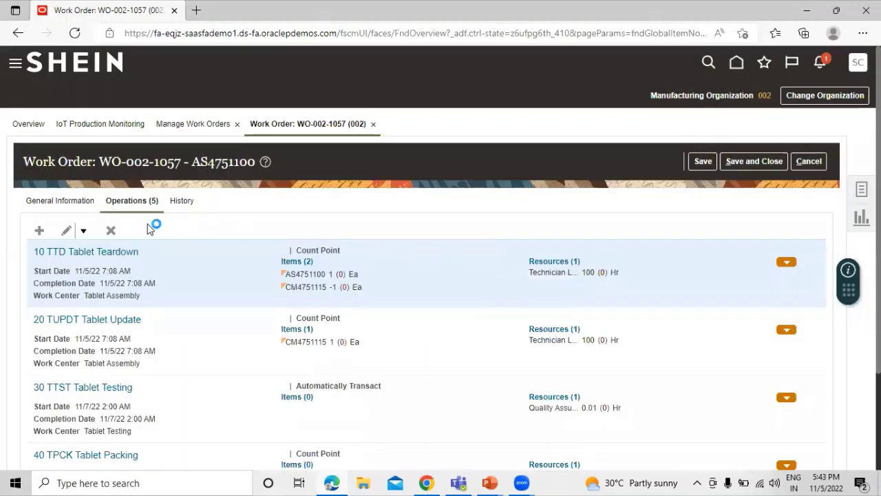
# - Check battery item CM4751115 in operation 20 Tablet Update and set its supply type to Push
pyautogui.click(296, 329)
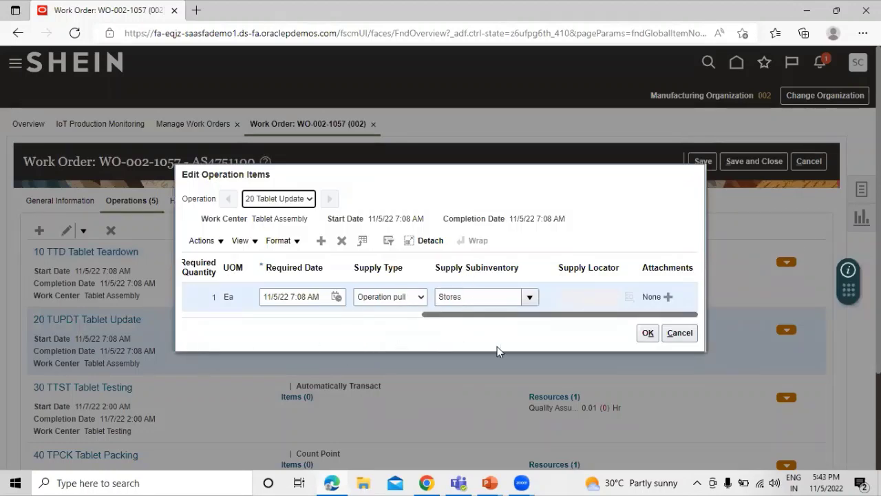
pyautogui.moveTo(466, 316); pyautogui.dragTo(211, 325)
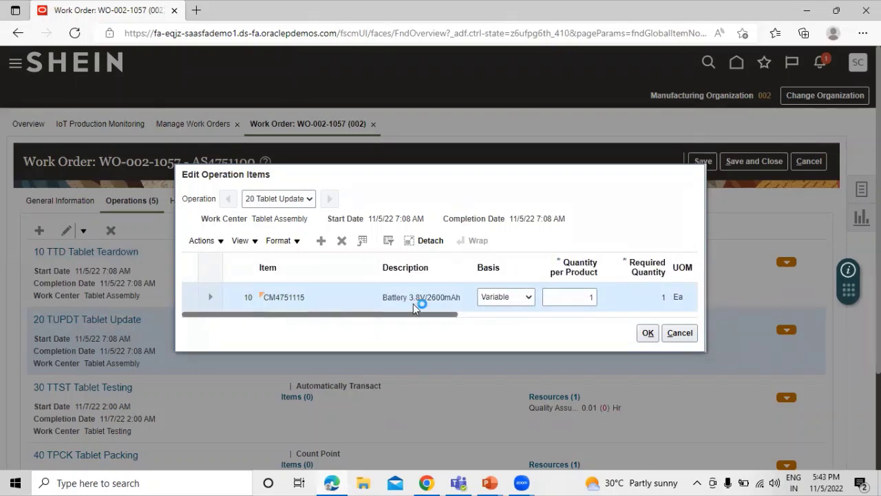
pyautogui.moveTo(407, 315); pyautogui.dragTo(445, 324)
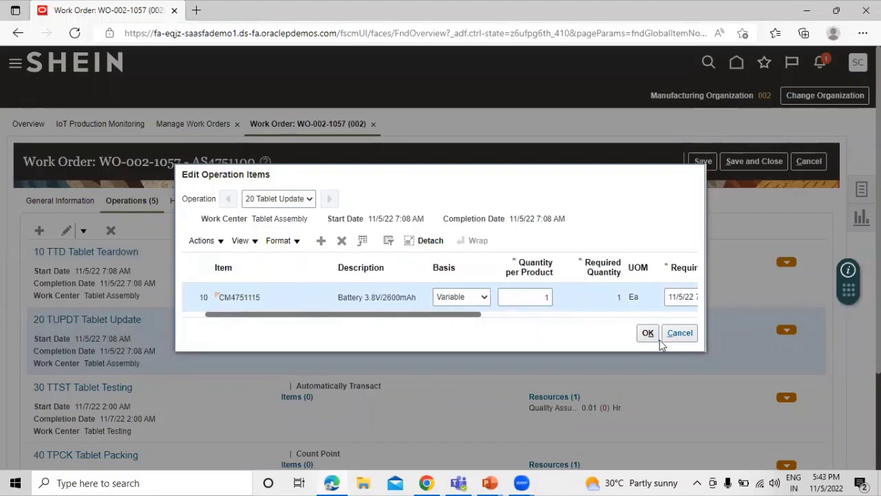
pyautogui.click(648, 333)
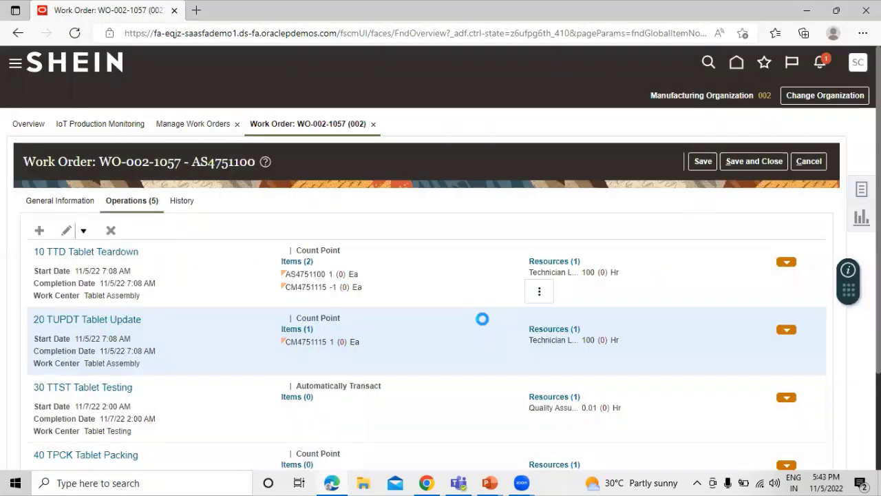
pyautogui.click(297, 329)
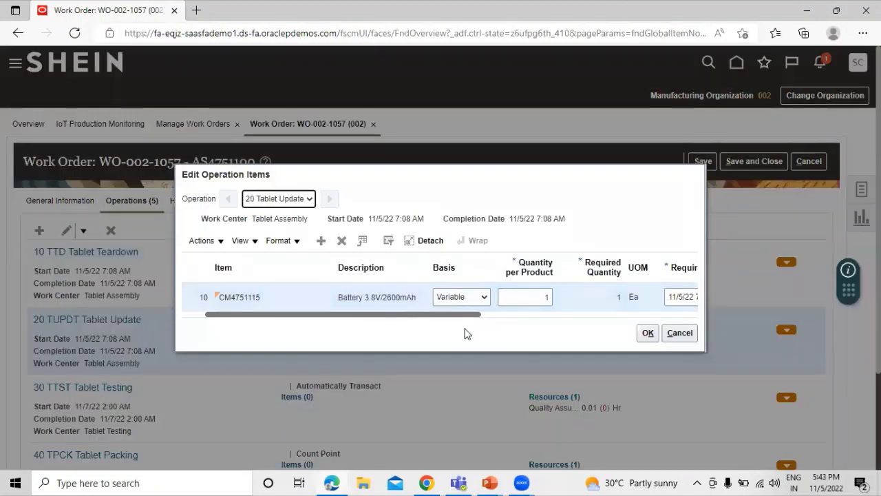
pyautogui.moveTo(474, 313); pyautogui.dragTo(634, 316)
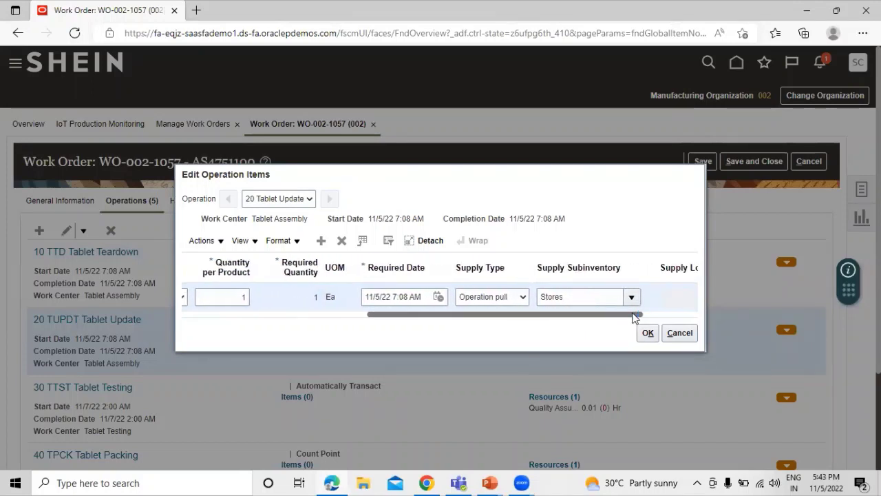
pyautogui.click(506, 299)
pyautogui.click(491, 341)
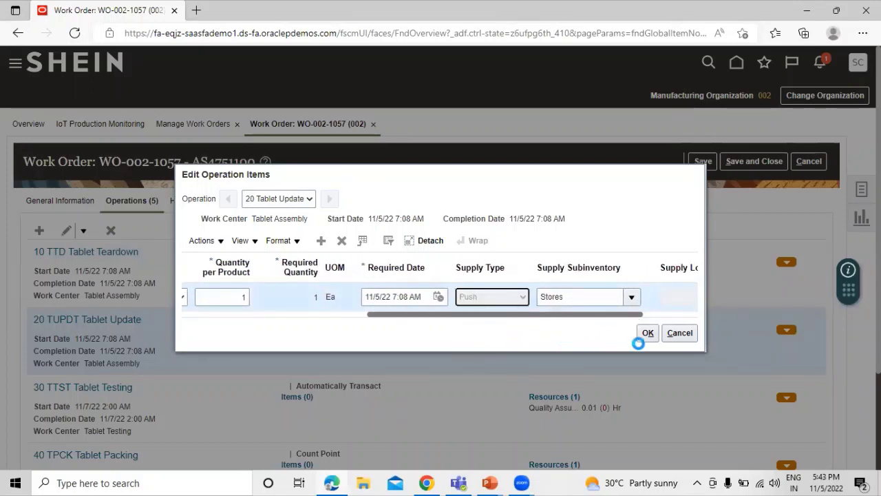
pyautogui.click(648, 333)
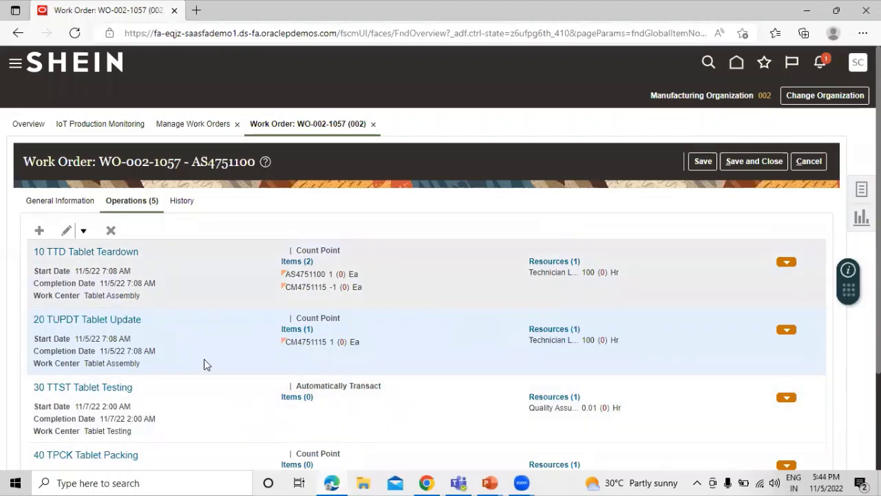
# - Look over the operations and the general information, and save the work order
pyautogui.scroll(-2, 213, 332)
pyautogui.scroll(-1, 214, 332)
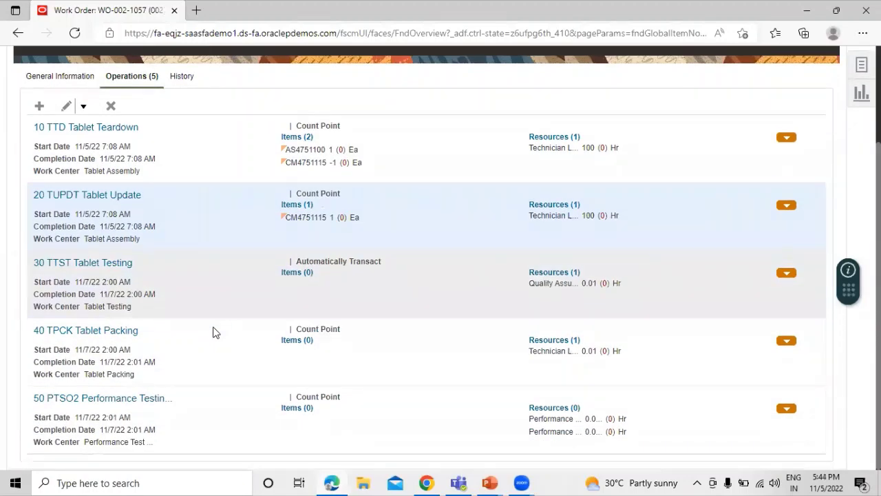
pyautogui.scroll(3, 231, 258)
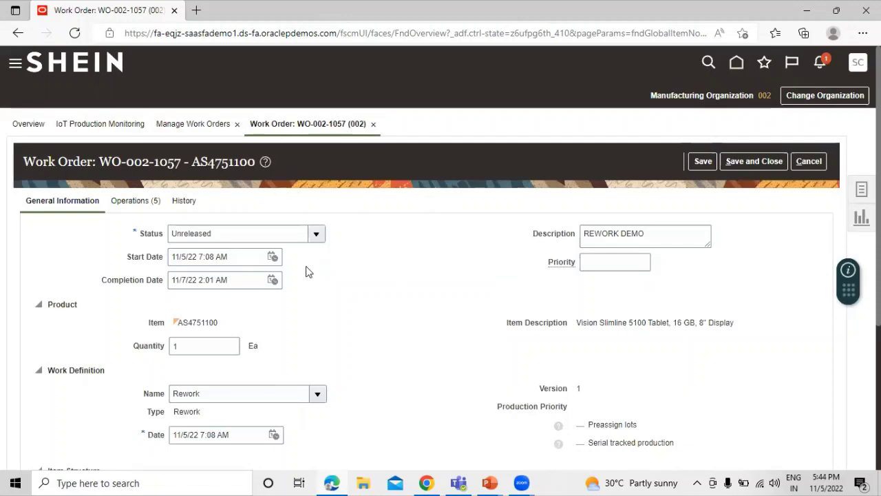
pyautogui.scroll(-3, 403, 218)
pyautogui.scroll(3, 413, 262)
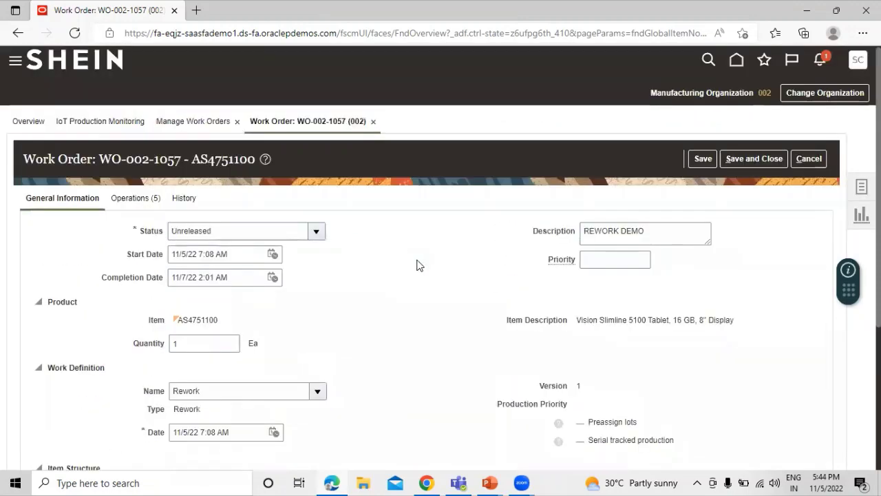
pyautogui.click(701, 159)
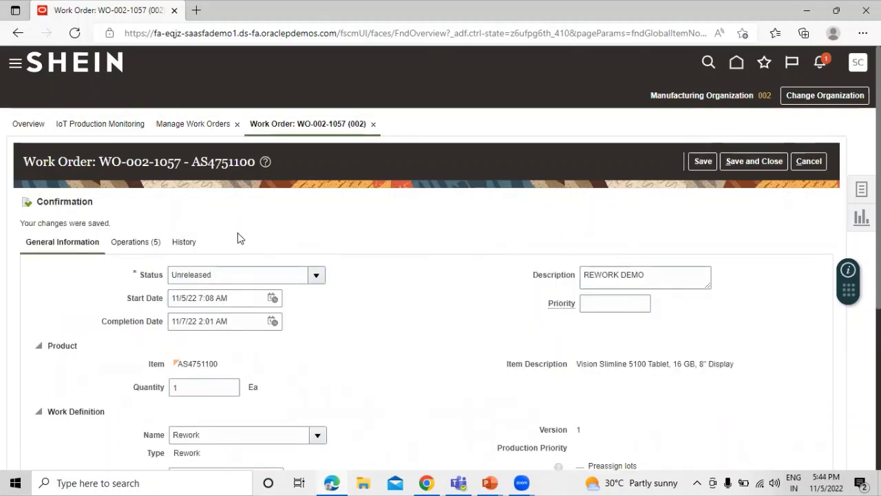
# - Set the work order's status to Released and save it
pyautogui.click(316, 275)
pyautogui.click(322, 239)
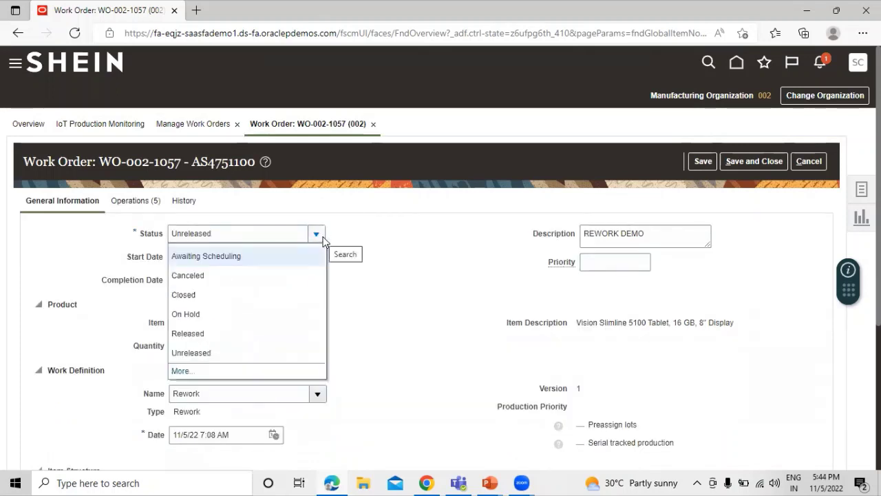
pyautogui.click(279, 335)
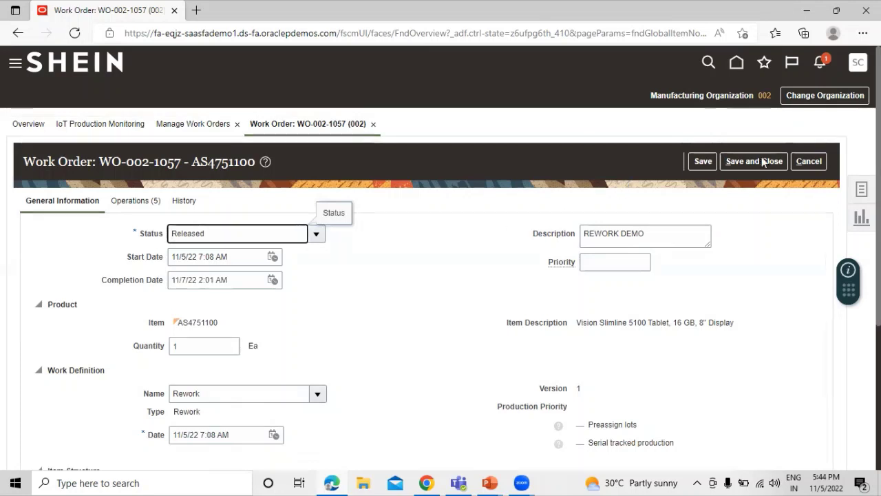
pyautogui.click(703, 162)
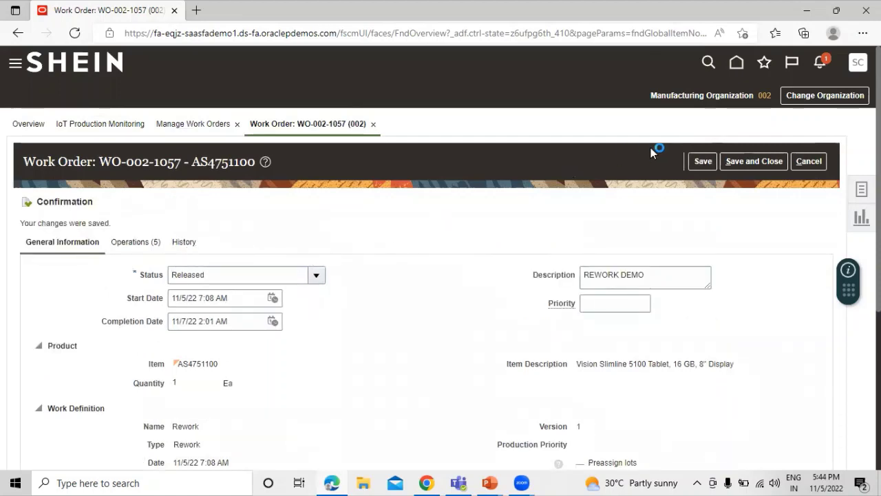
# - Review the released work order's general information and operations, including operation 10 Tablet Teardown's items, leaving the items unedited
pyautogui.scroll(-1, 123, 259)
pyautogui.scroll(-1, 123, 260)
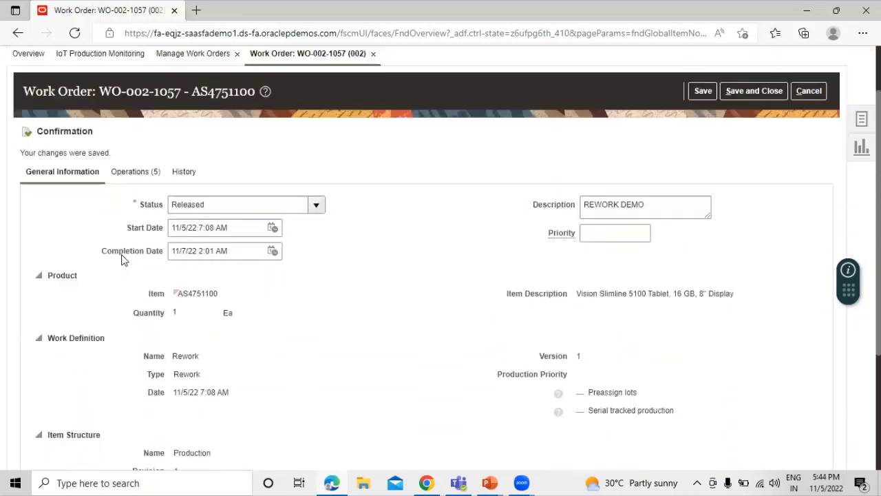
pyautogui.scroll(2, 128, 240)
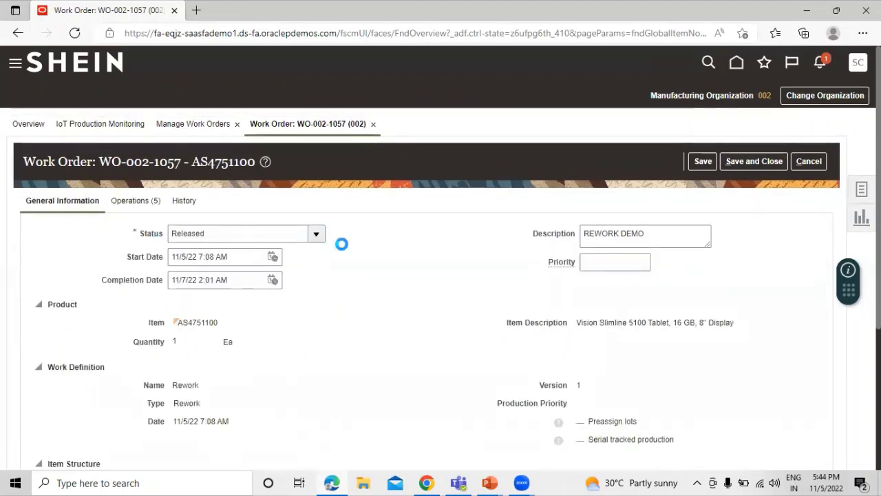
pyautogui.click(135, 200)
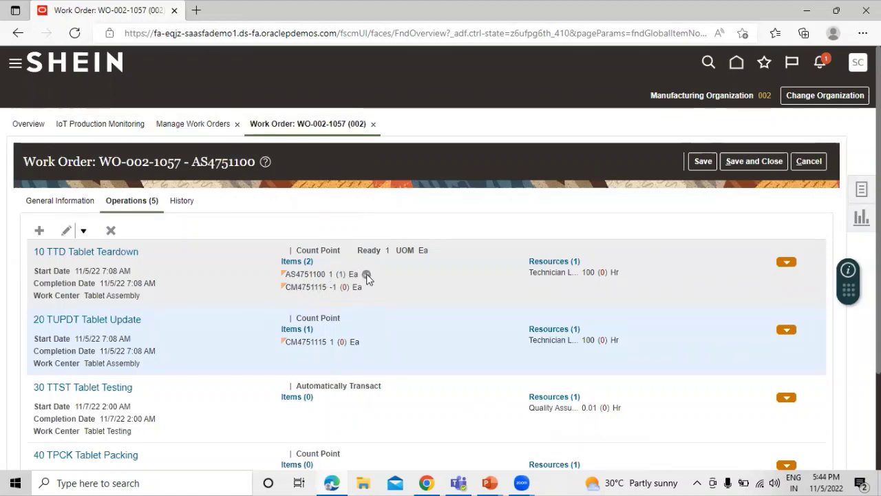
pyautogui.moveTo(365, 275)
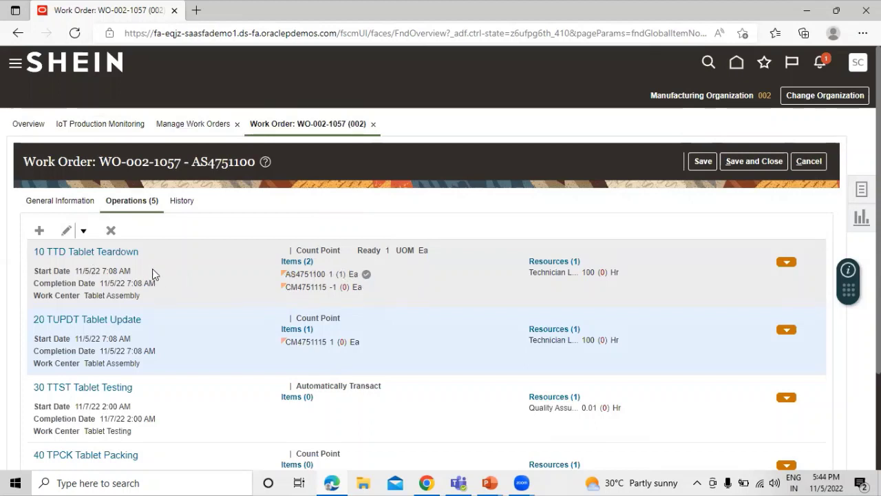
pyautogui.click(296, 261)
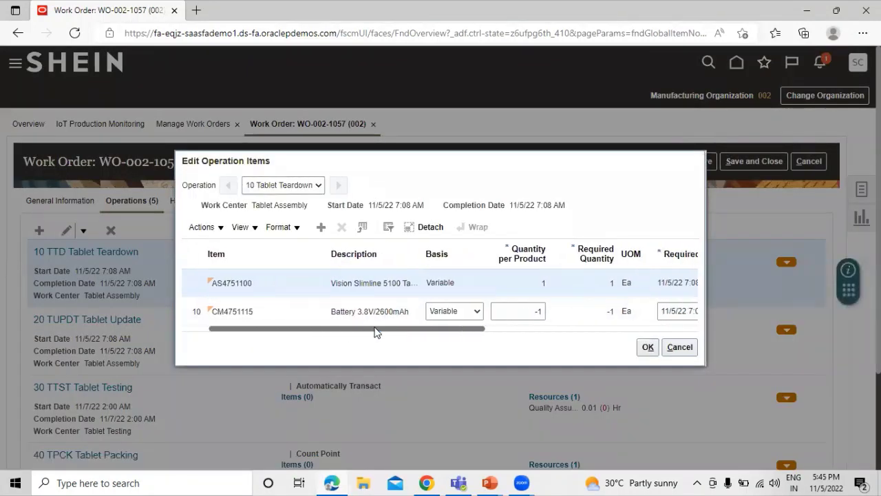
pyautogui.moveTo(375, 329); pyautogui.dragTo(296, 332)
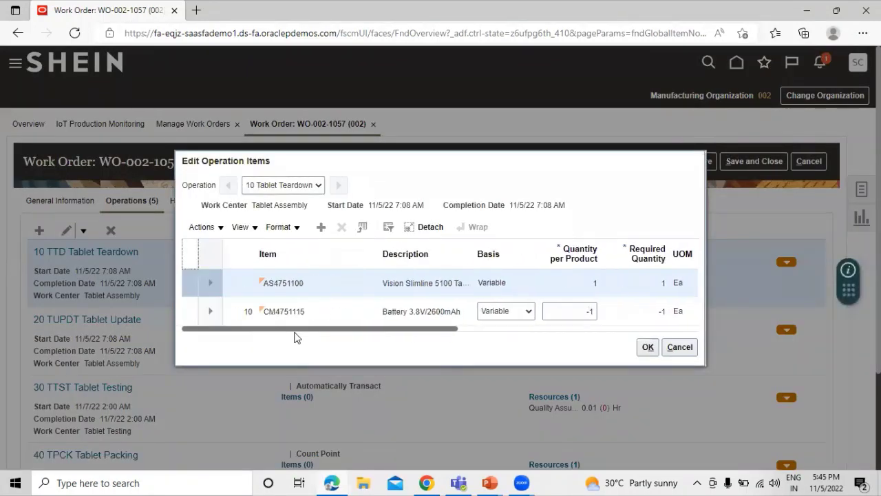
pyautogui.click(682, 348)
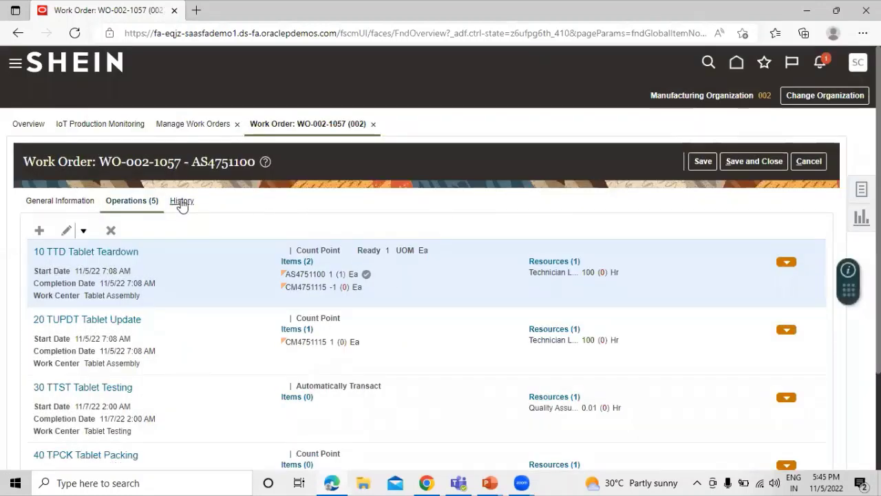
# - Review the released work order's history and return to its operations, and save and close the work order
pyautogui.click(182, 201)
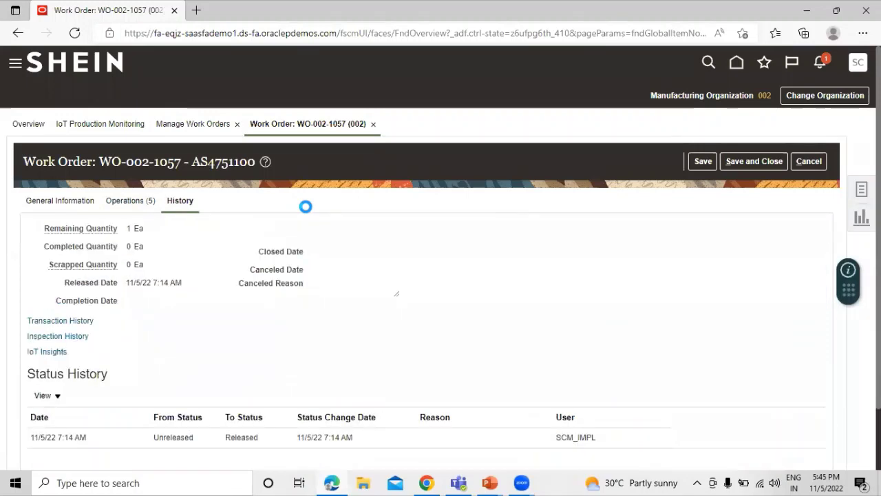
pyautogui.scroll(-1, 305, 204)
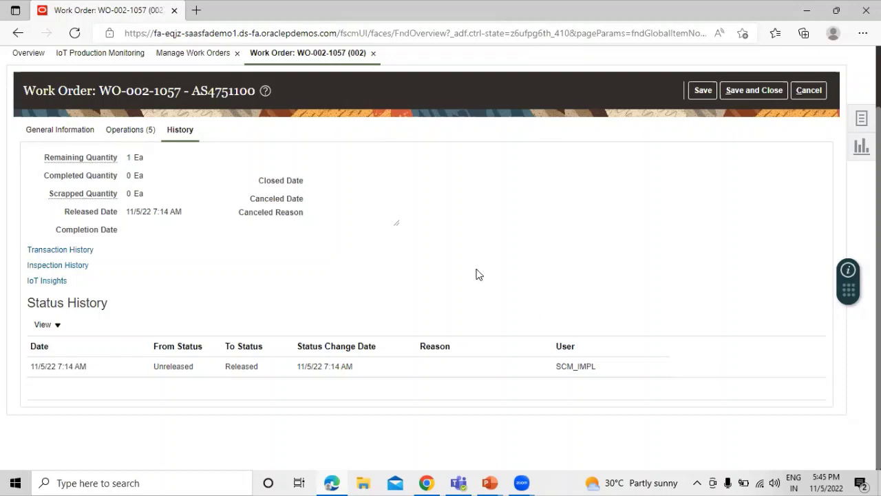
pyautogui.scroll(1, 479, 274)
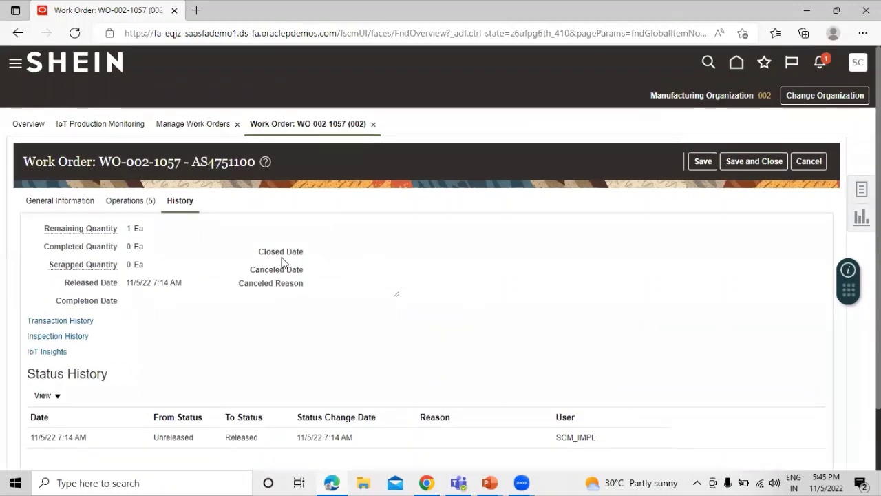
pyautogui.click(127, 202)
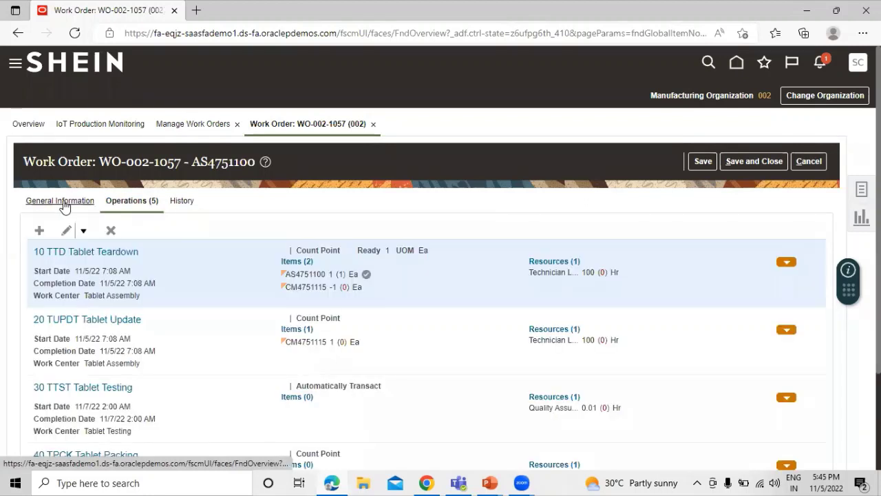
pyautogui.click(762, 162)
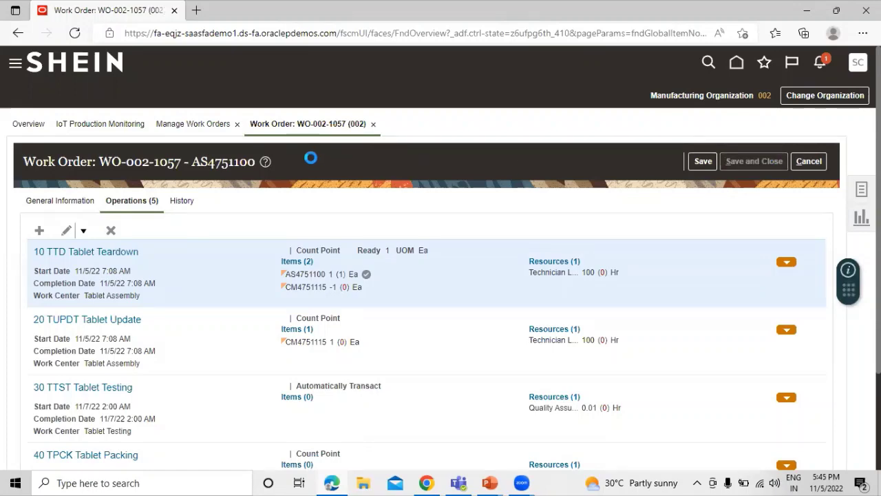
# - Open the other AS4751100 work order, starting at 5:17 AM, review its general information, and return to the work order list without saving
pyautogui.scroll(-2, 382, 268)
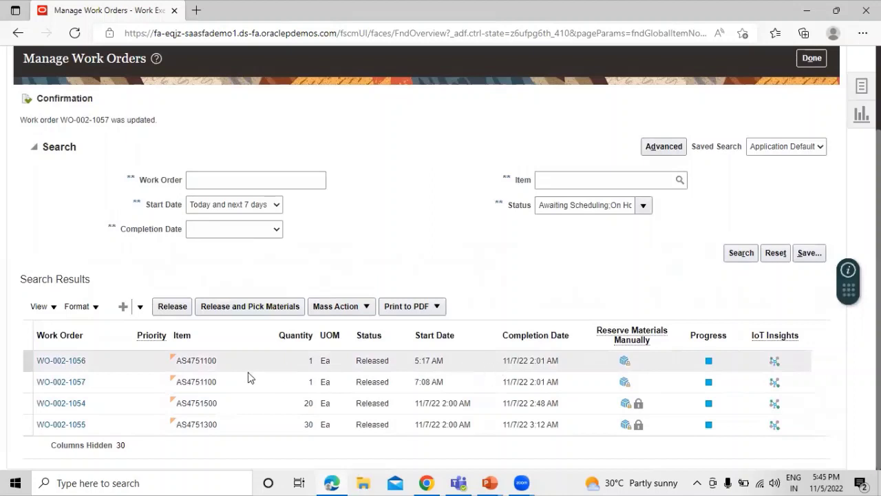
pyautogui.click(59, 360)
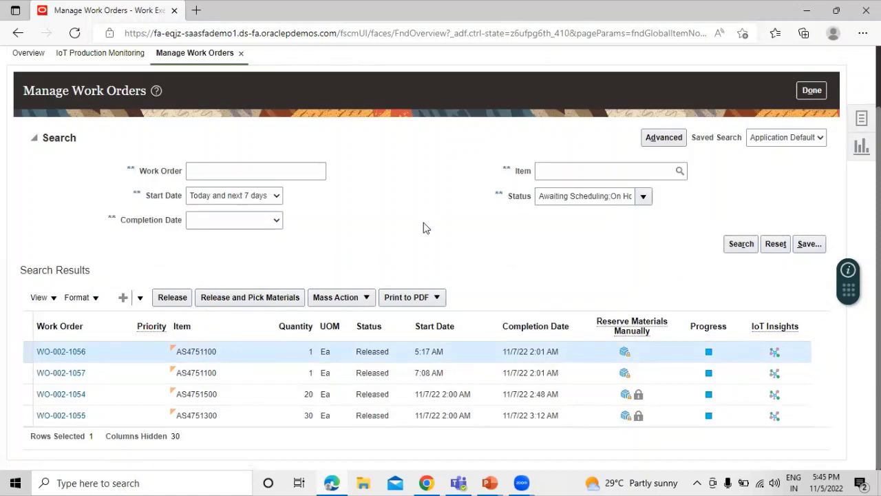
pyautogui.click(65, 352)
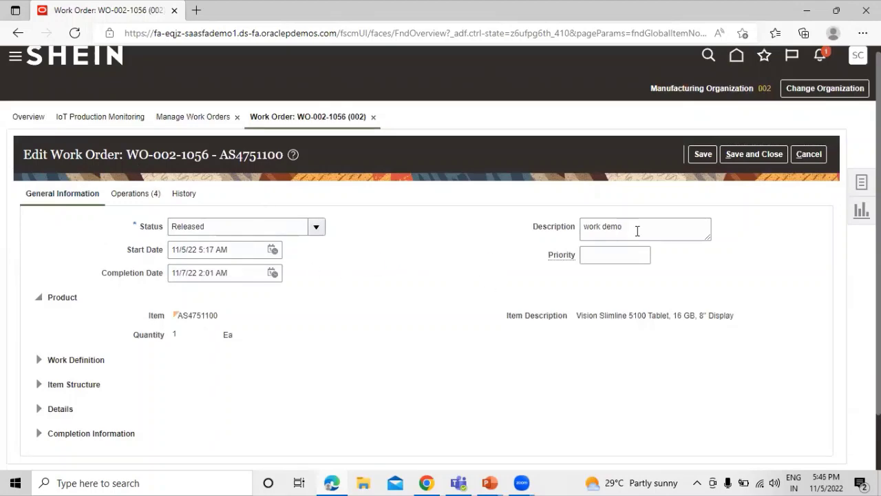
pyautogui.scroll(-2, 638, 231)
pyautogui.click(812, 92)
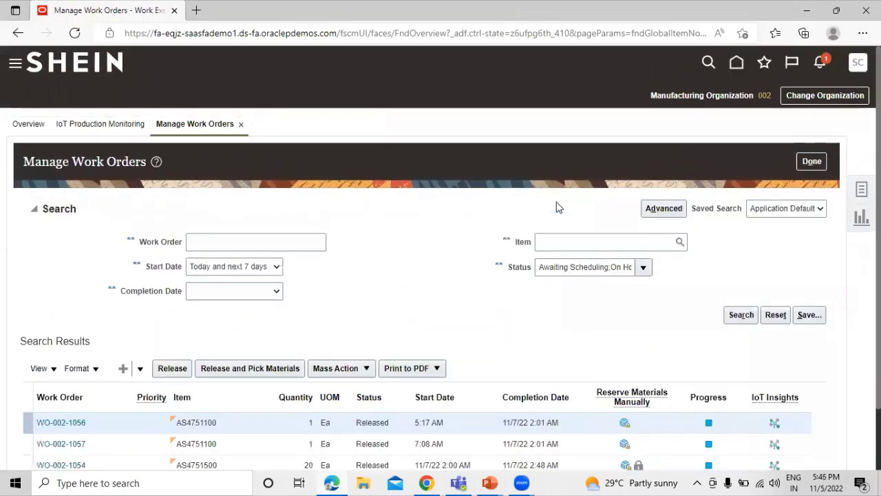
pyautogui.scroll(-2, 492, 246)
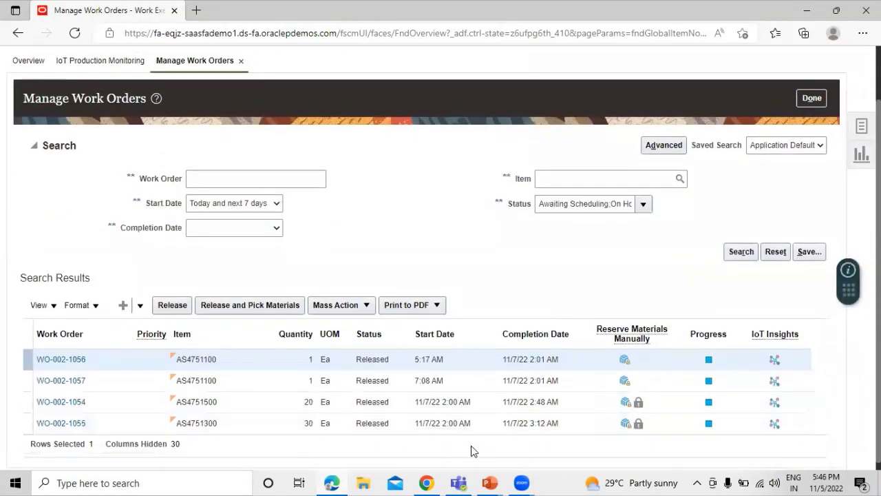